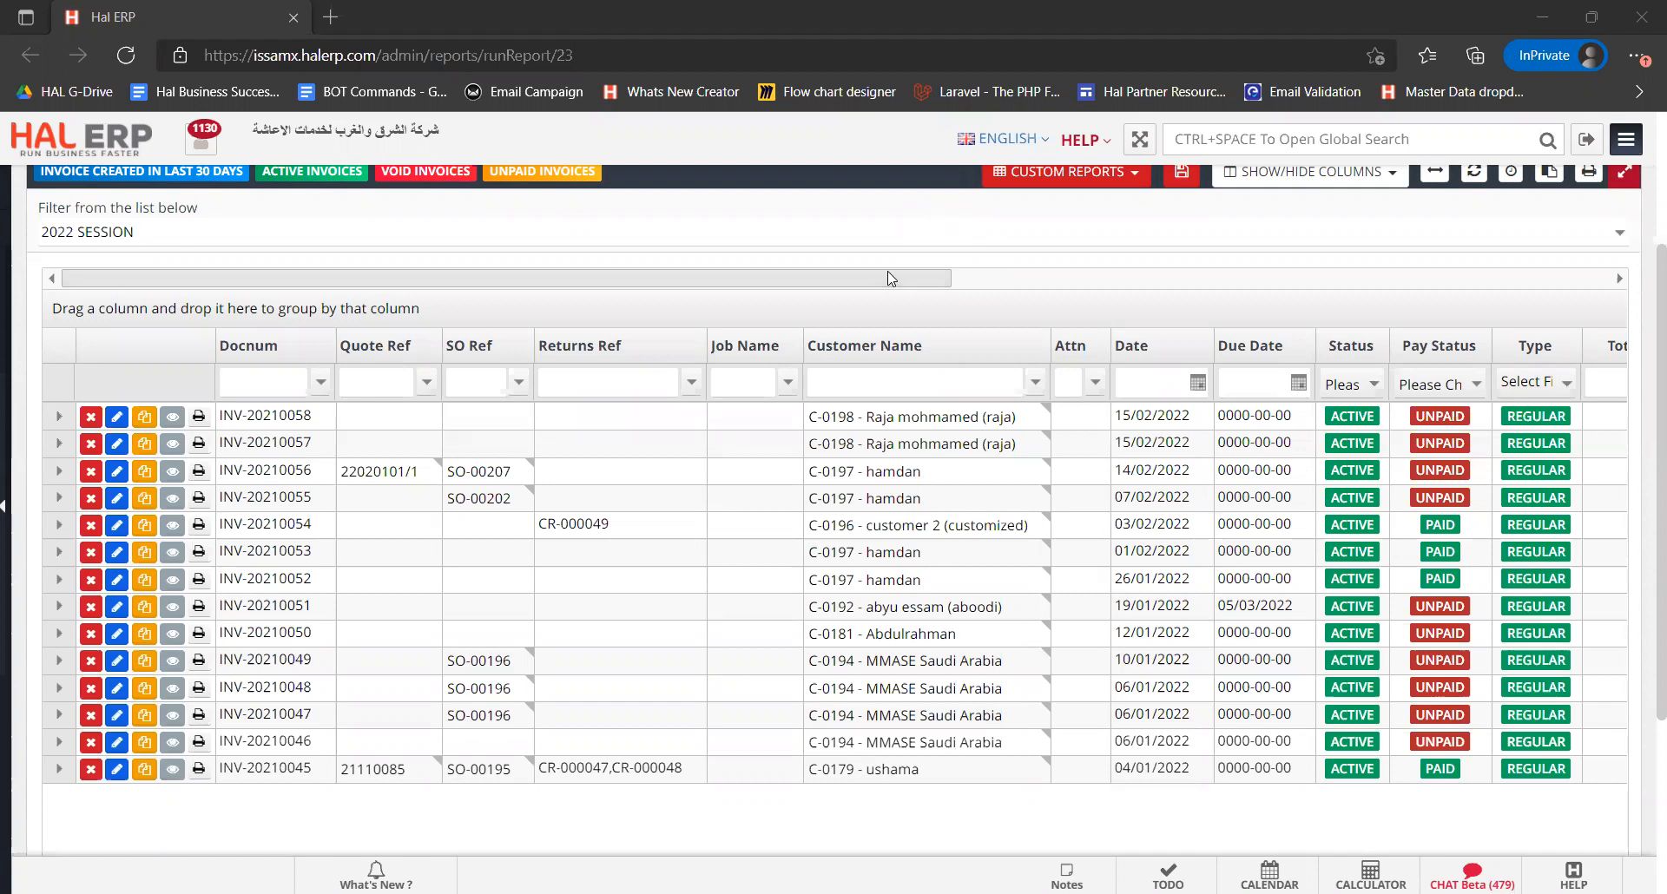
Scroll across the invoice list to examine the approval, tax and total columns of the invoices
{"action": "left_click_drag", "start_coordinate": [887, 278], "coordinate": [1287, 314]}
{"action": "scroll", "coordinate": [1363, 416], "scroll_direction": "right", "scroll_amount": 2}
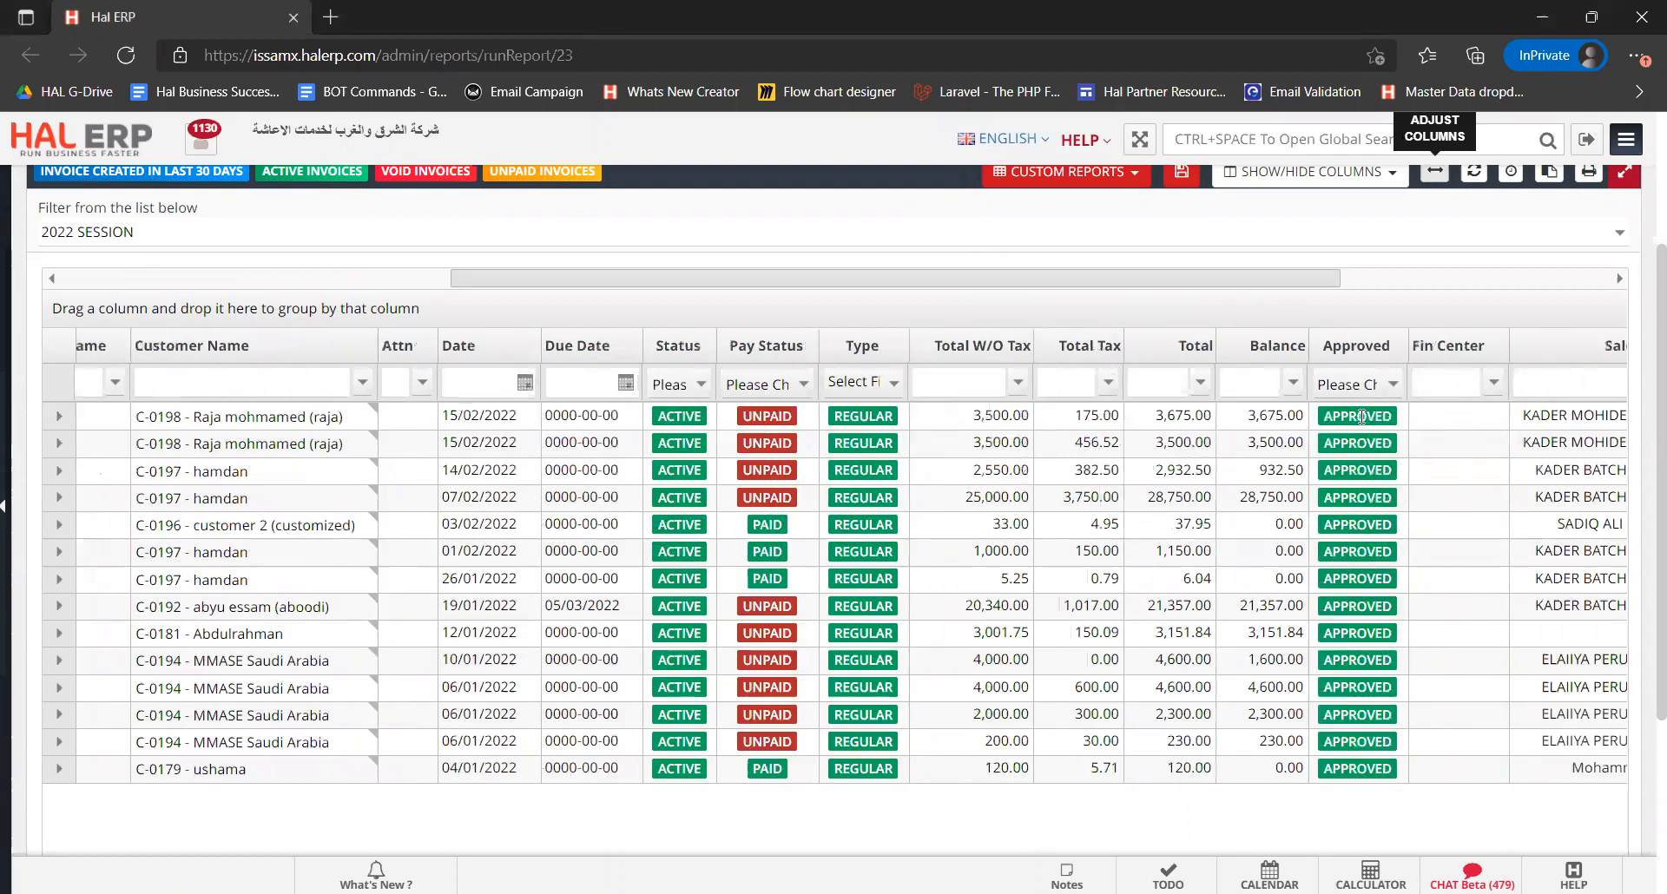
{"action": "left_click", "coordinate": [1324, 422]}
{"action": "left_click", "coordinate": [1118, 420]}
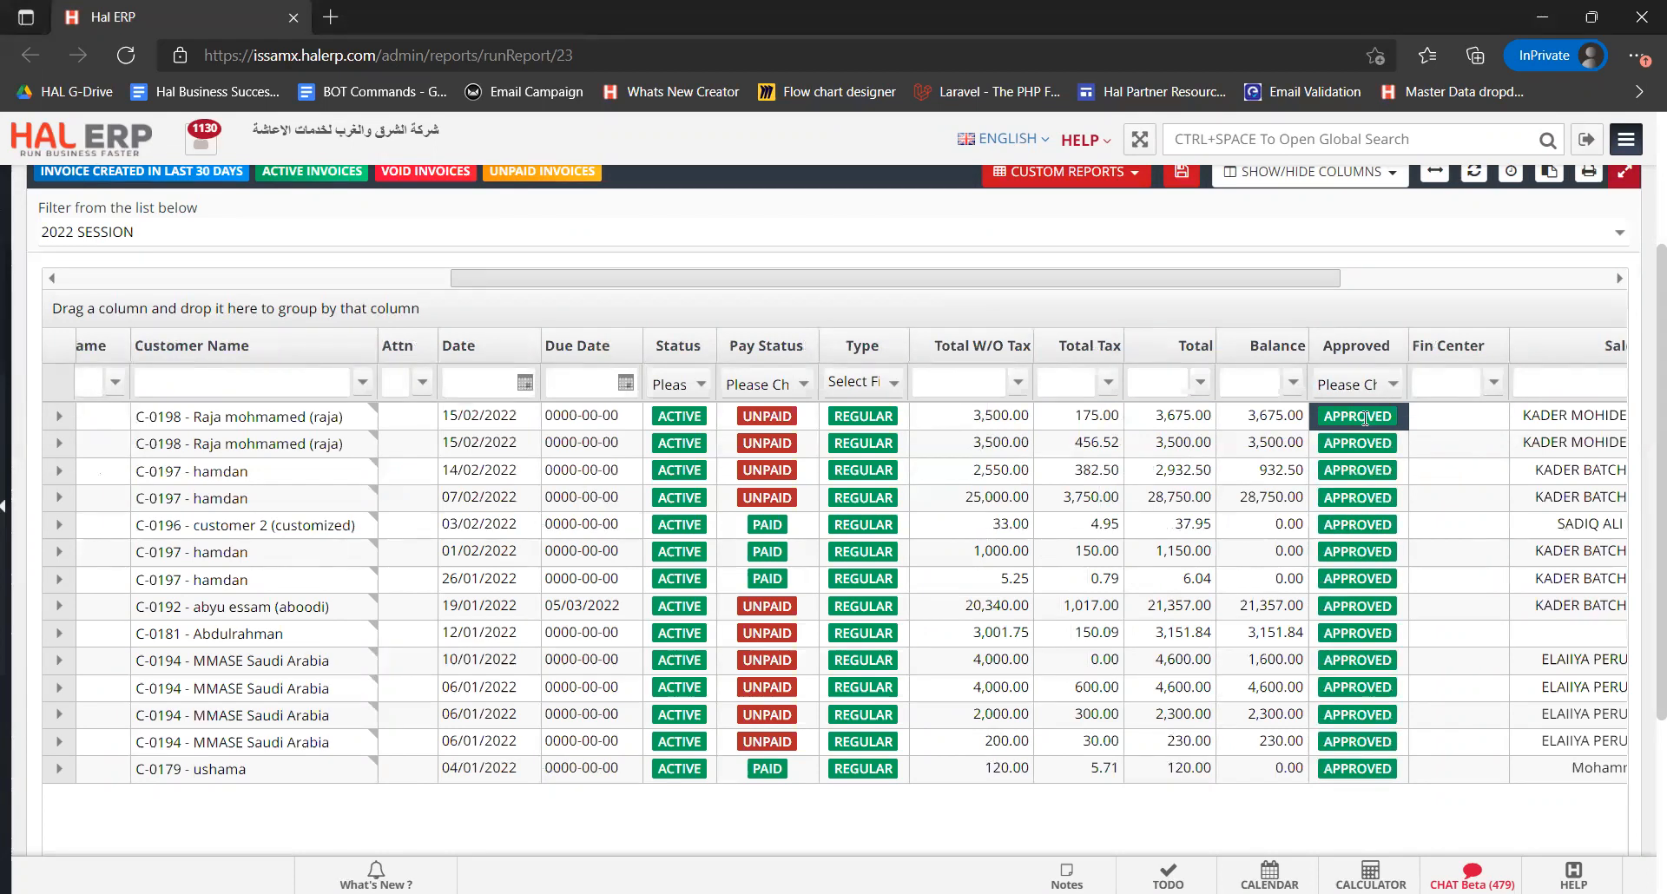
{"action": "left_click_drag", "start_coordinate": [1099, 279], "coordinate": [588, 280]}
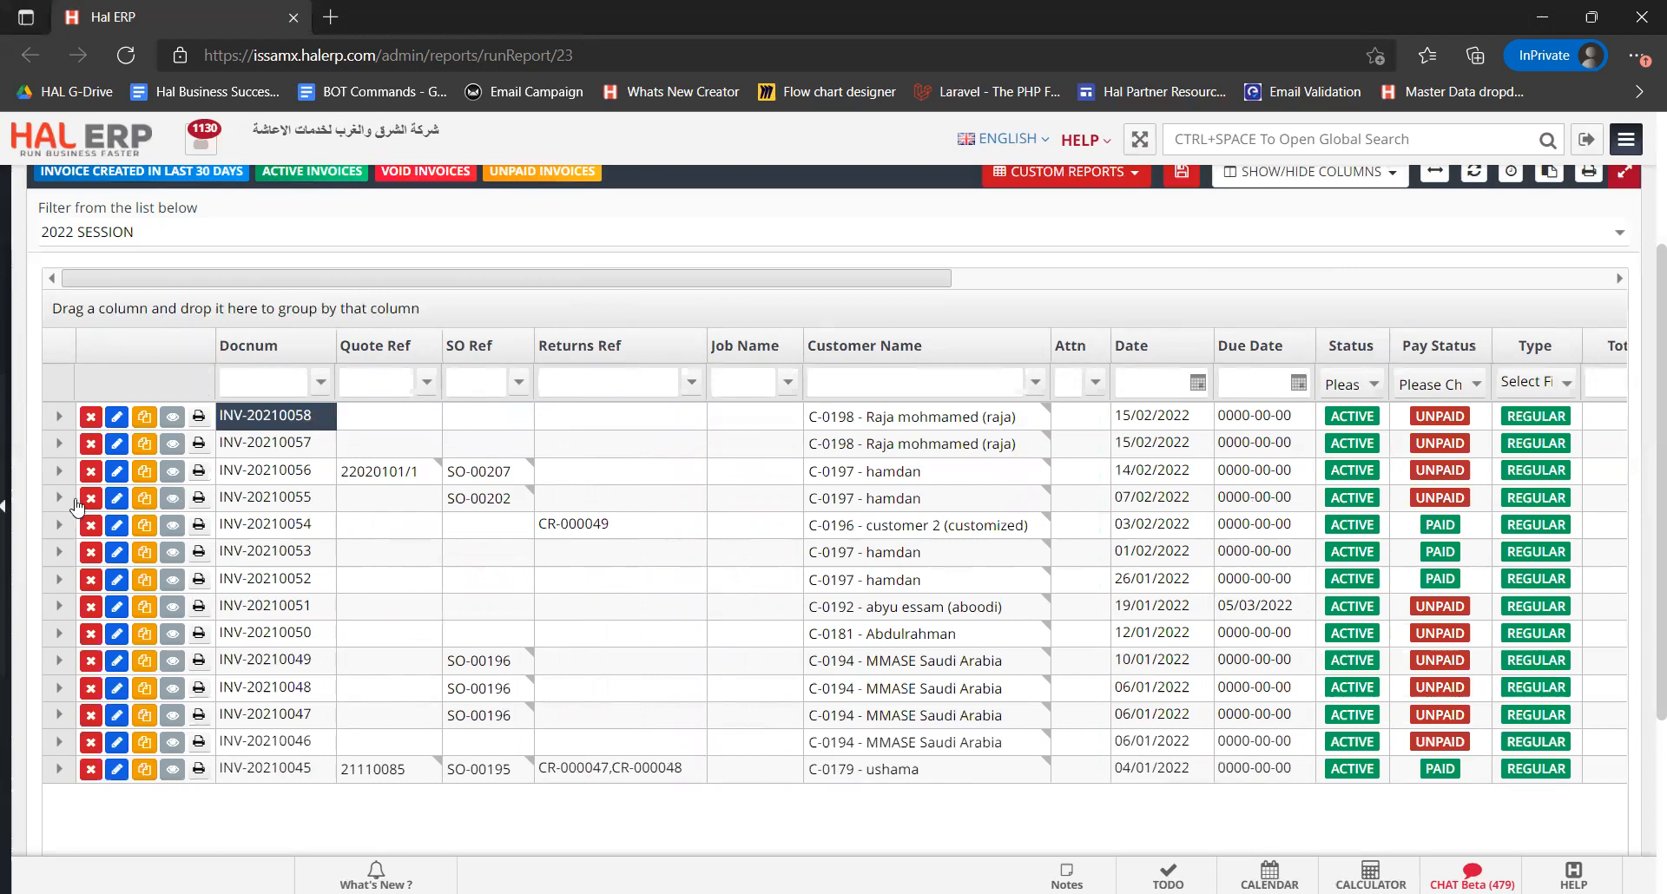
Open the Sales Returns list from the Sales menu and start a new sales return
{"action": "left_click", "coordinate": [6, 510]}
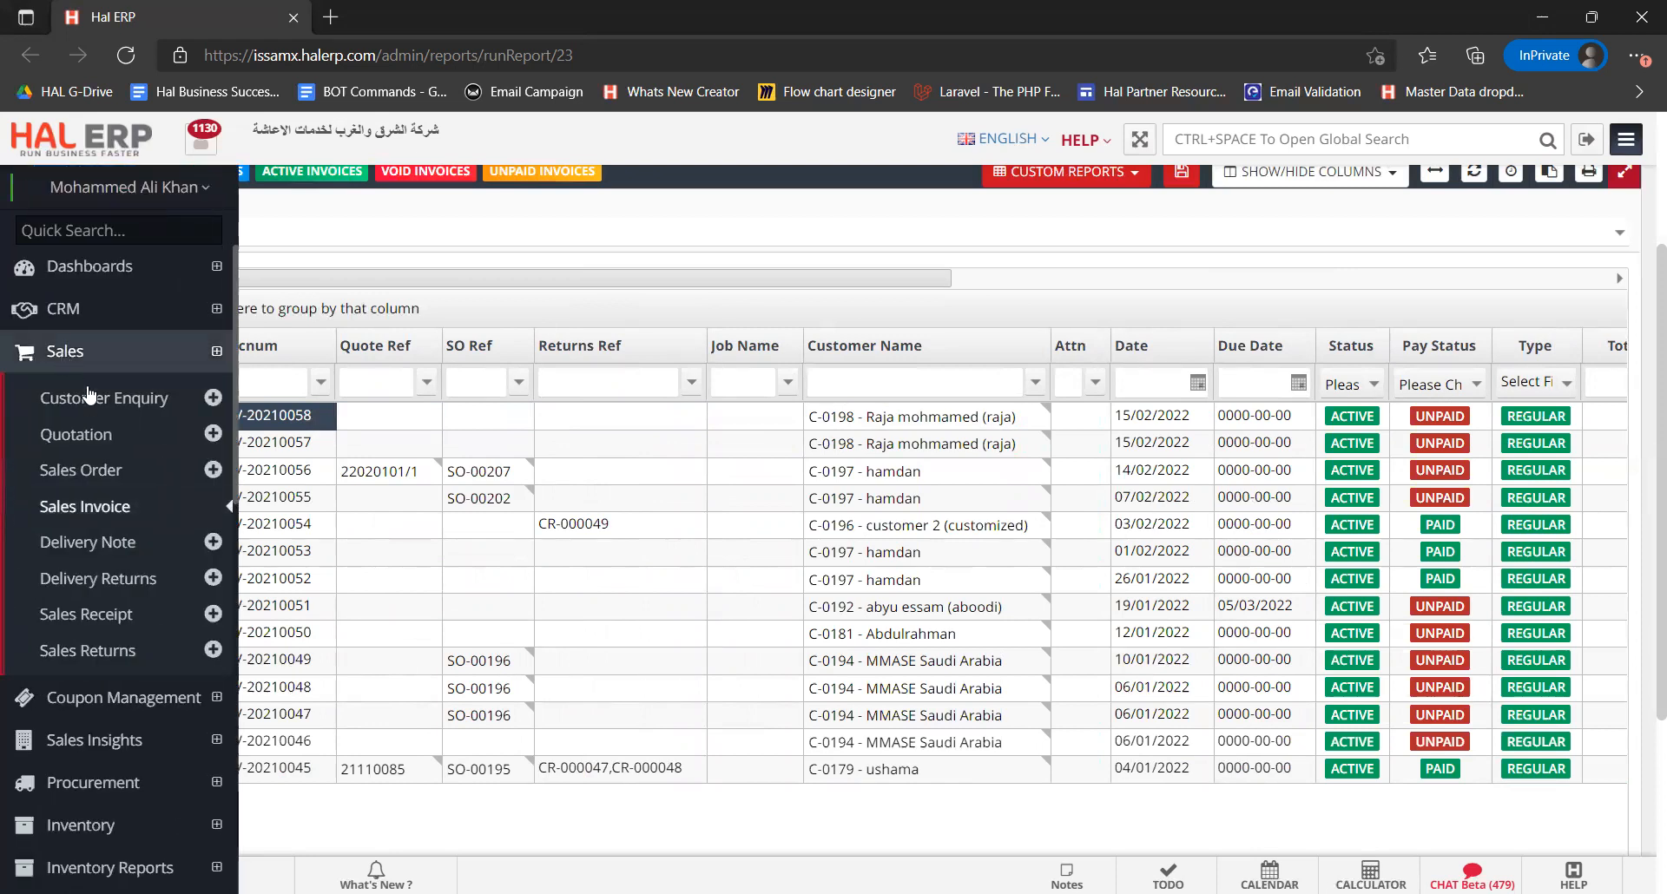
{"action": "left_click", "coordinate": [125, 653]}
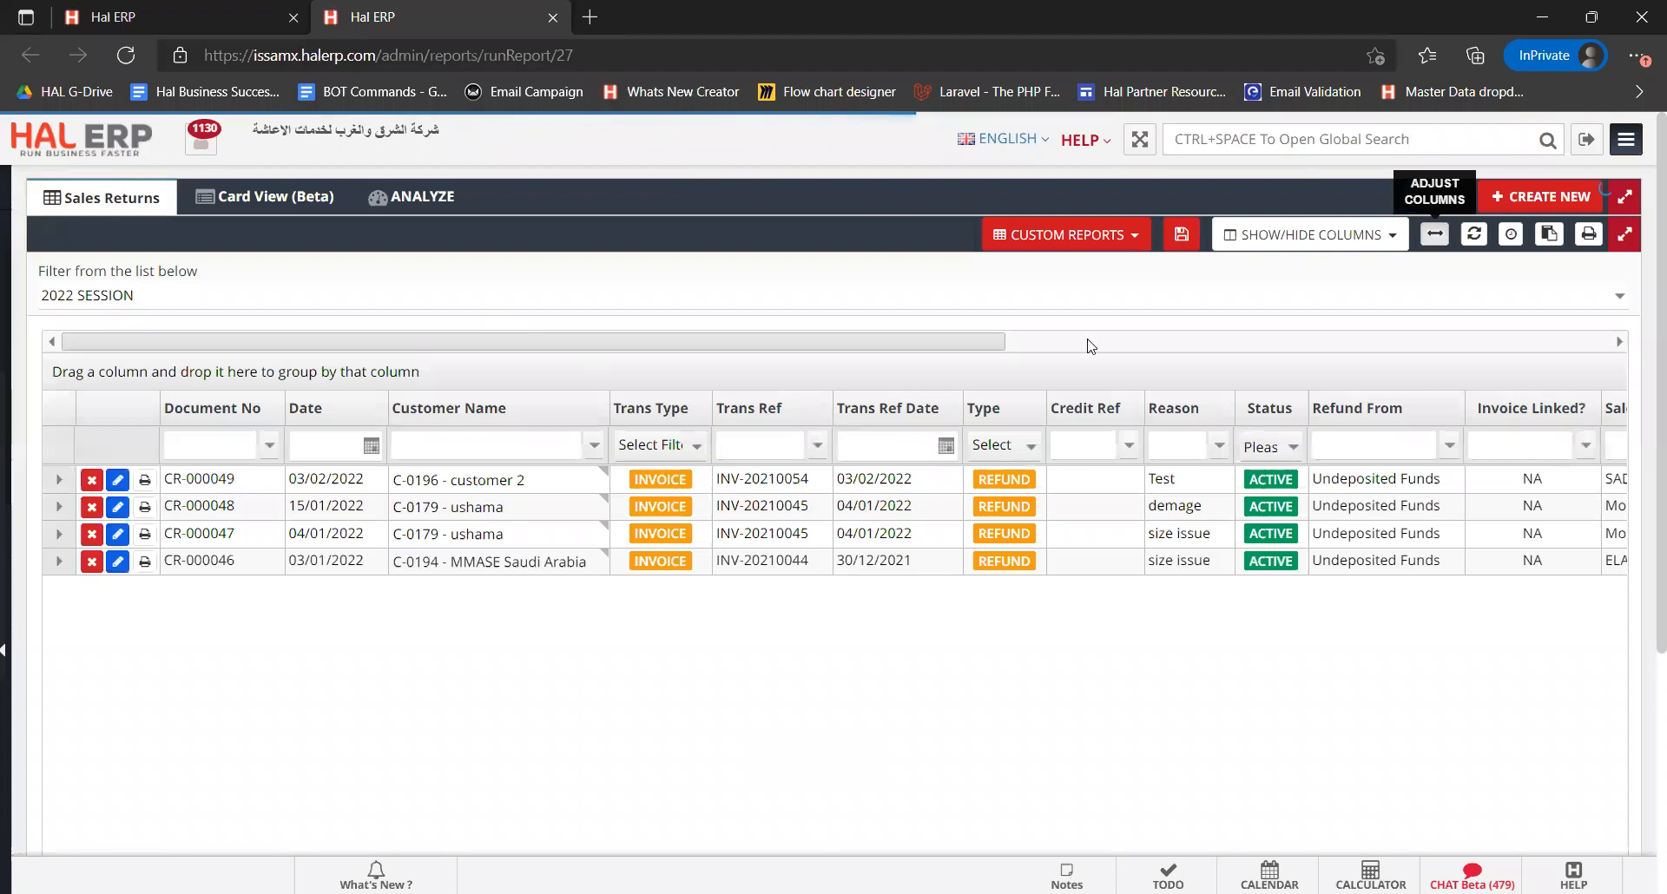
{"action": "left_click", "coordinate": [1526, 197]}
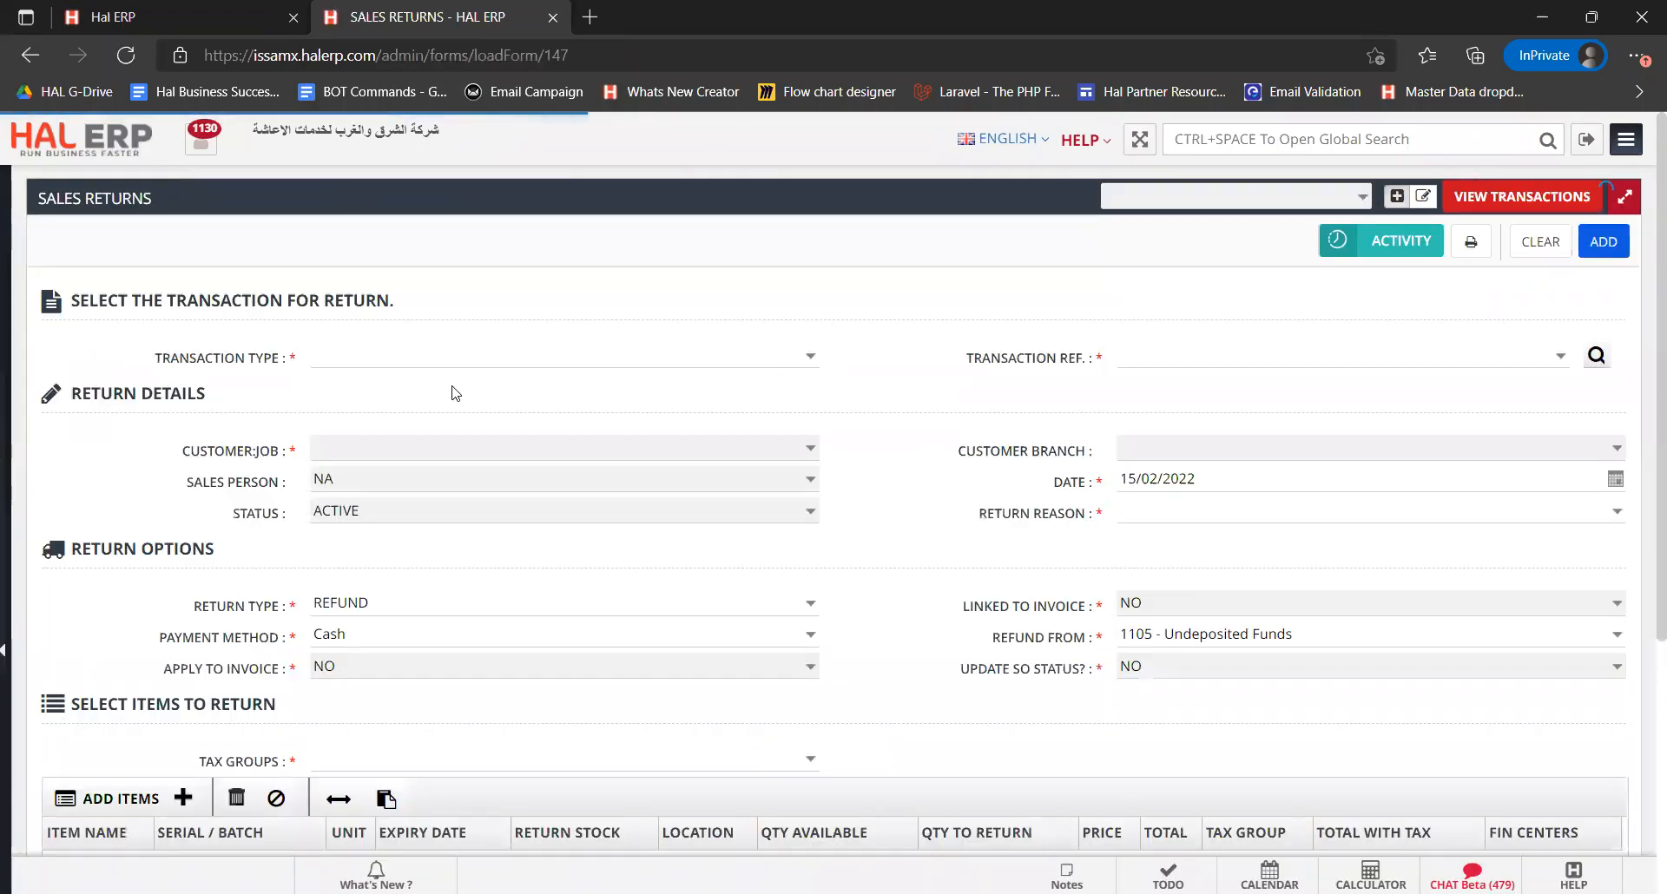
Set the return's transaction type to Invoice
{"action": "left_click", "coordinate": [810, 360]}
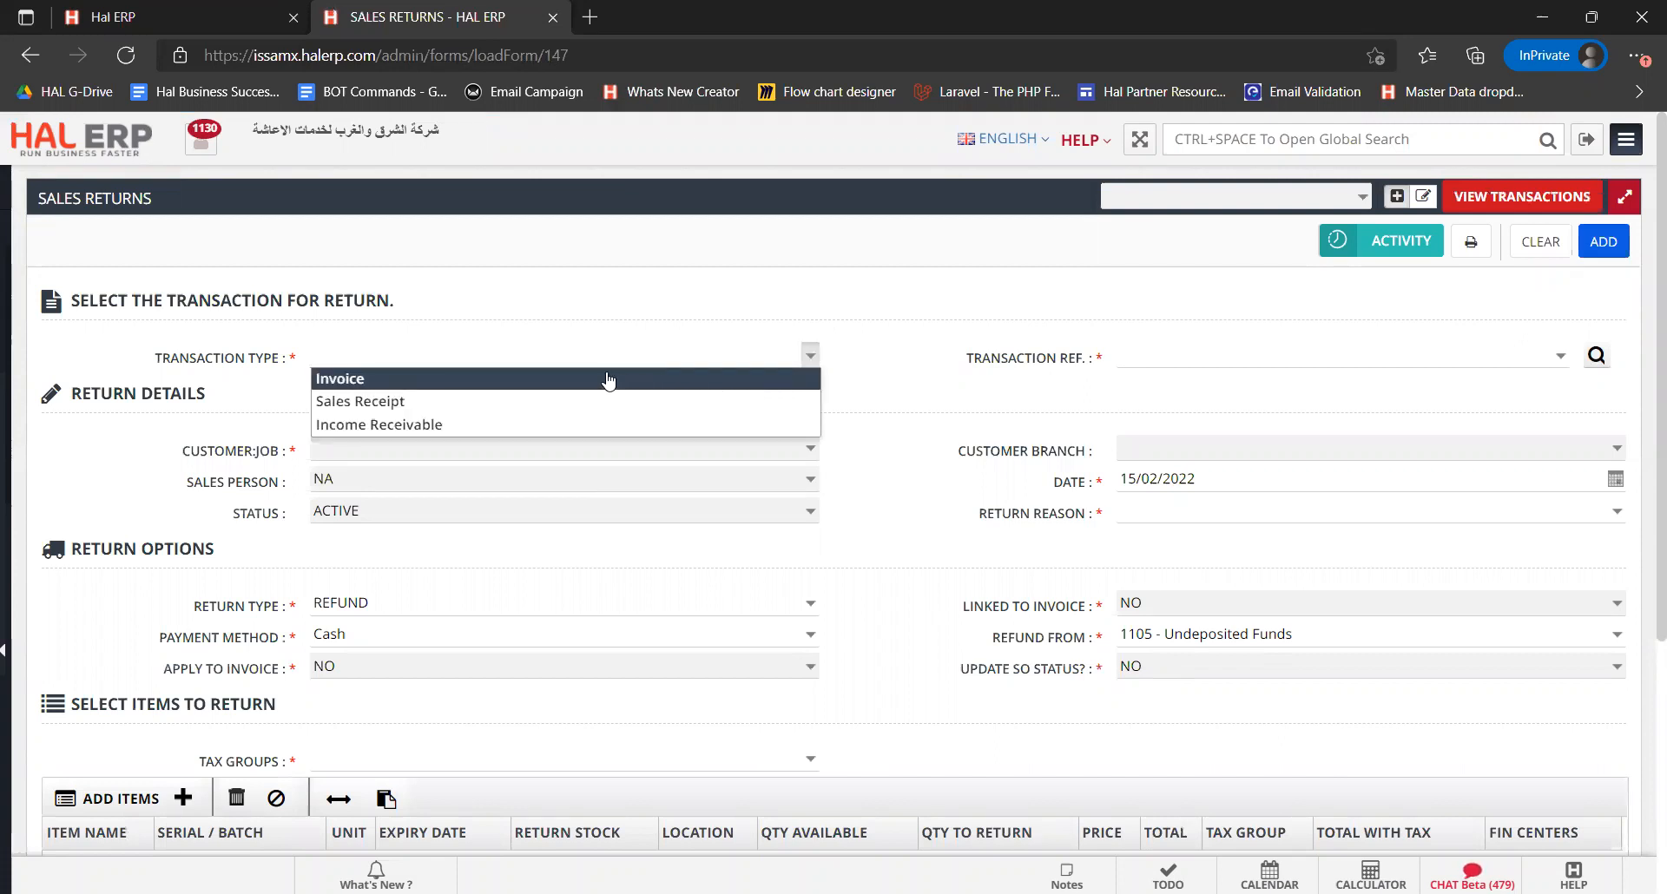
{"action": "left_click", "coordinate": [525, 380]}
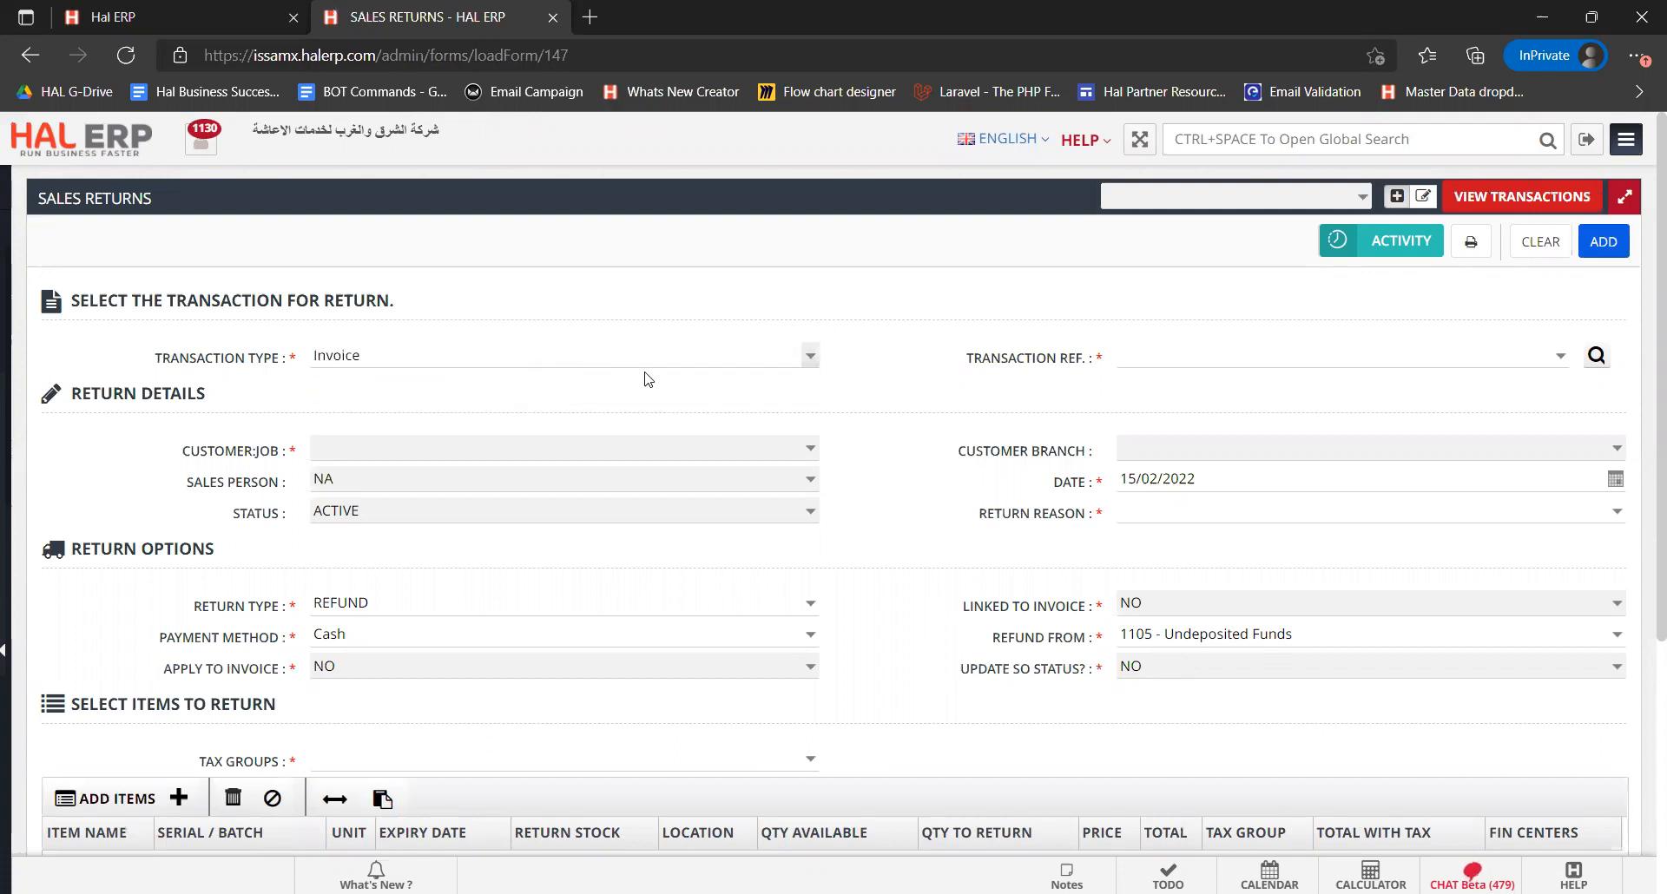
{"action": "left_click", "coordinate": [812, 358]}
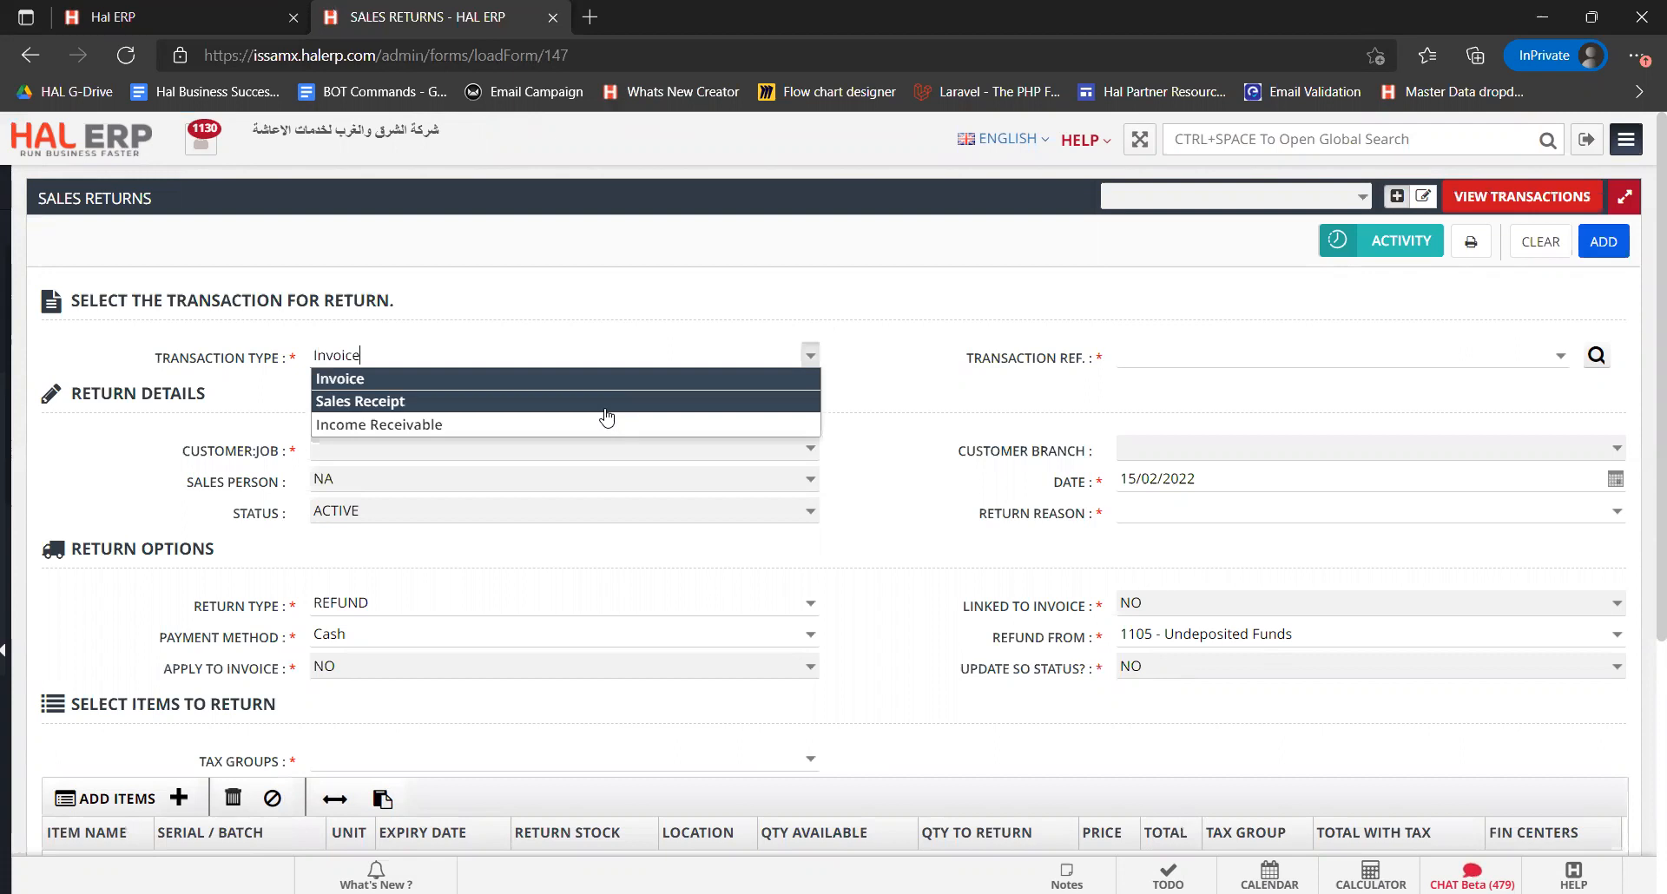
{"action": "left_click", "coordinate": [544, 387]}
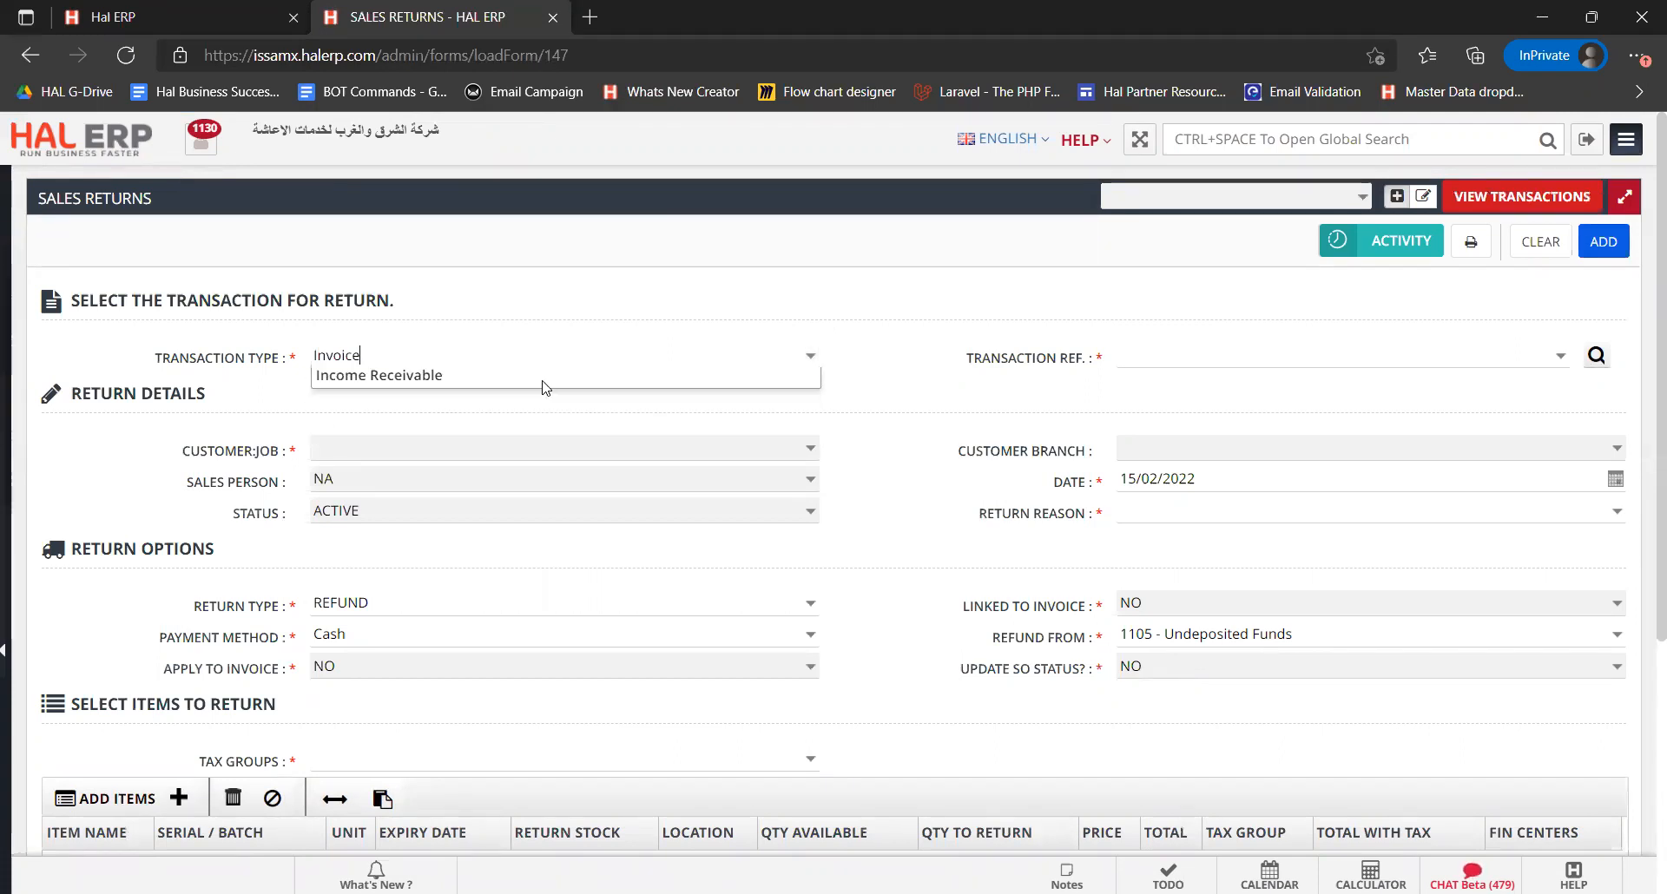
Select invoice INV-20210058 as the transaction reference for the return
{"action": "left_click", "coordinate": [1561, 359]}
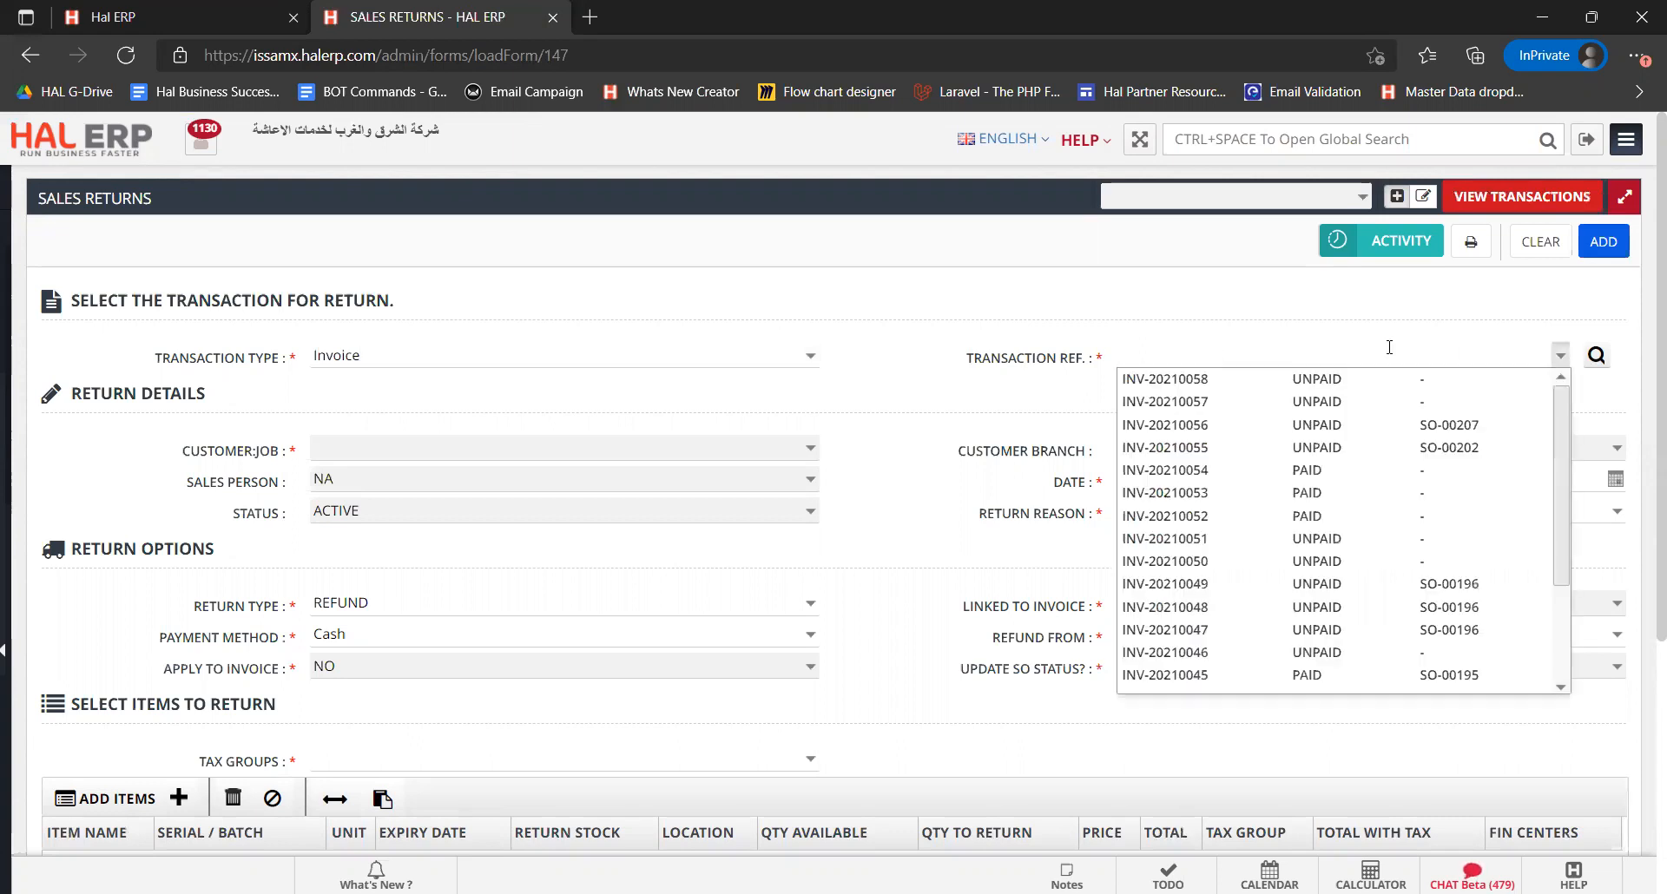
{"action": "left_click", "coordinate": [149, 7]}
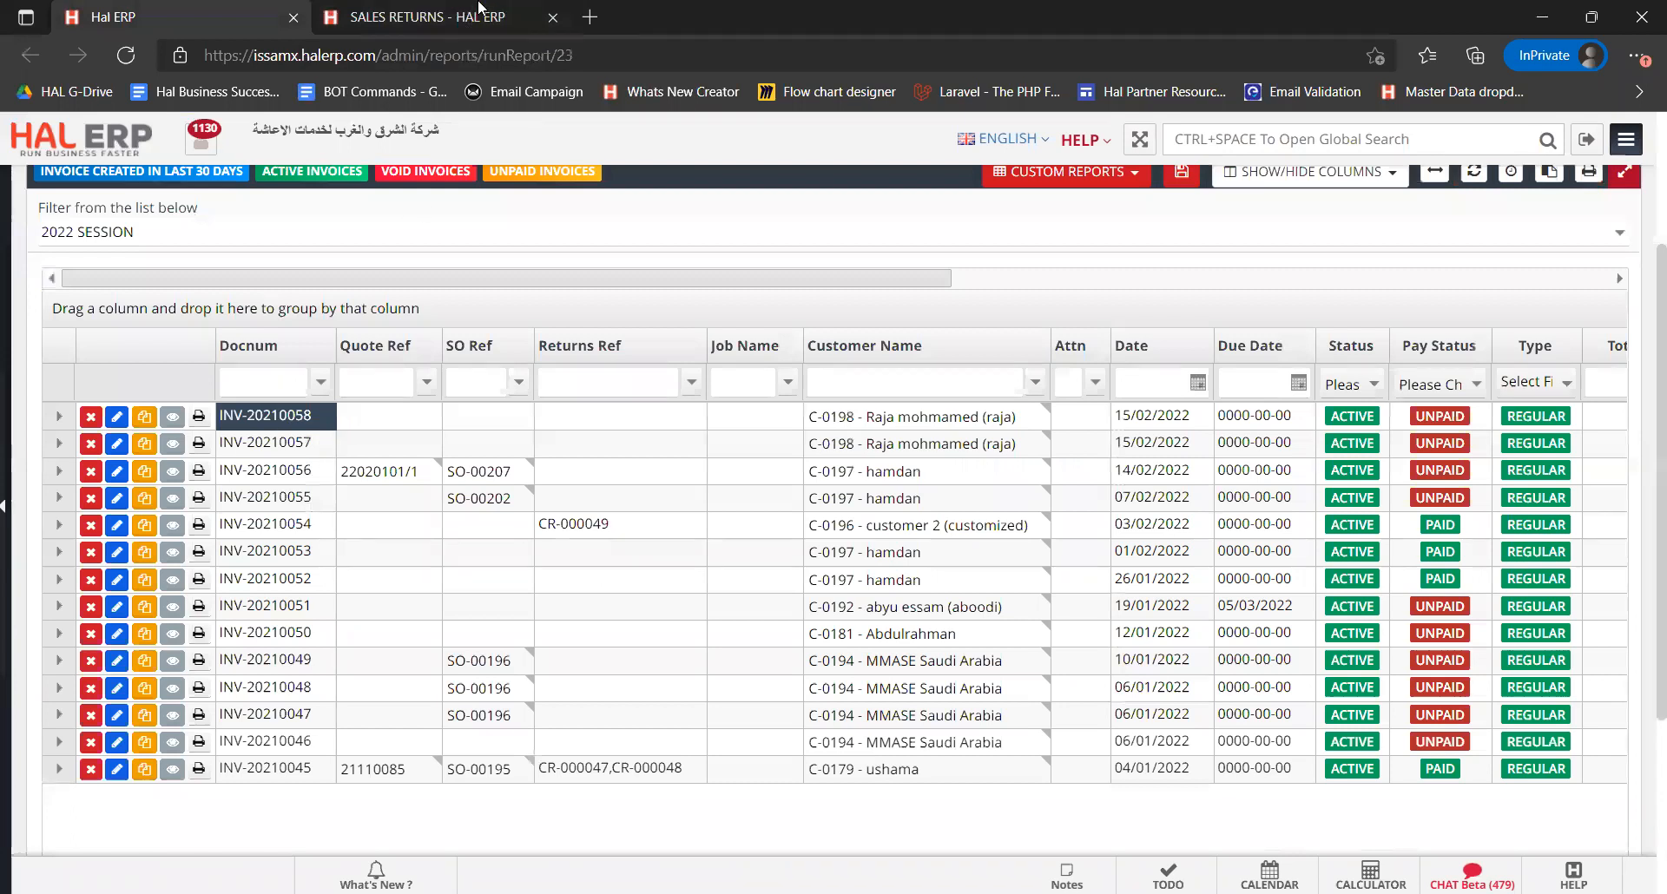
{"action": "left_click", "coordinate": [416, 18]}
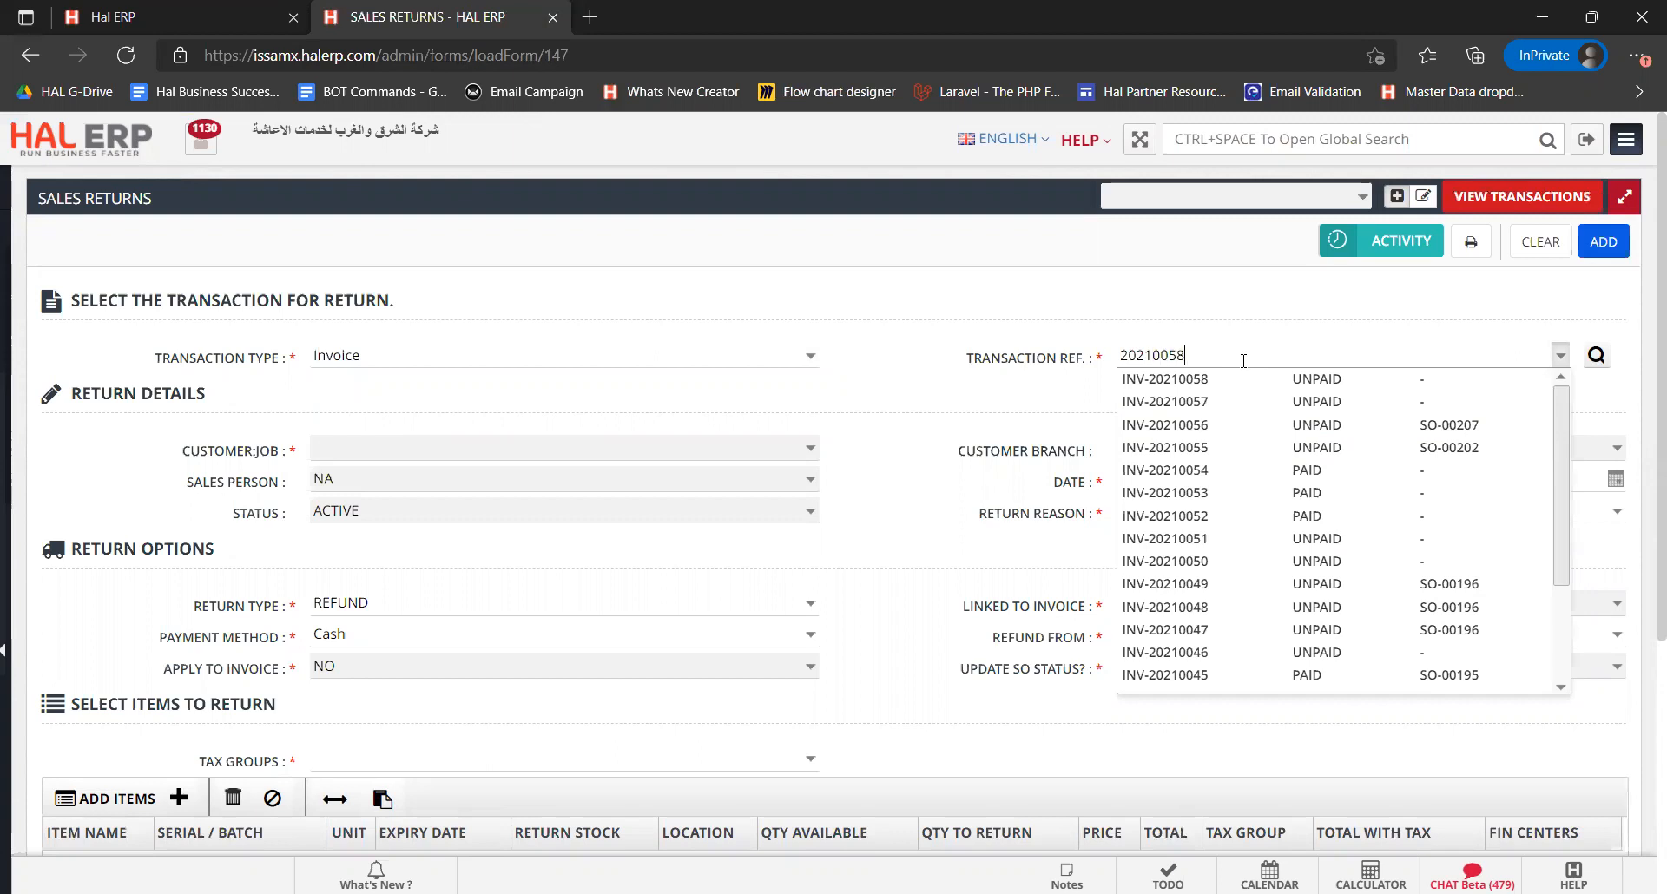
{"action": "left_click", "coordinate": [1225, 384]}
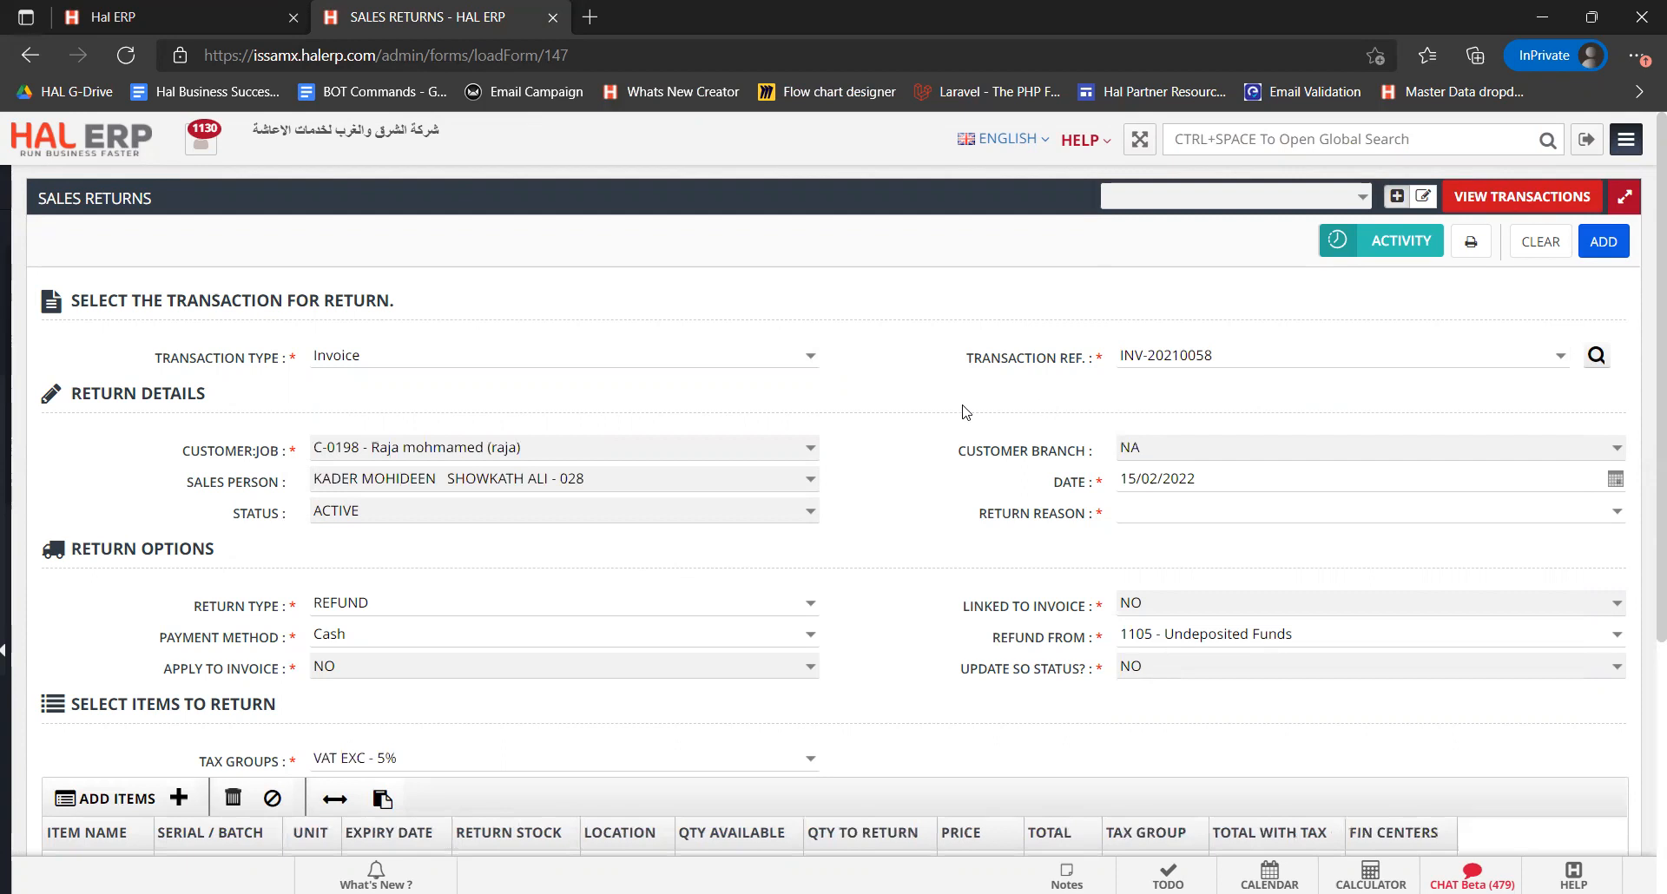
Compare the return's item line with invoice INV-20210058's totals in the invoice list tab
{"action": "scroll", "coordinate": [939, 412], "scroll_direction": "down", "scroll_amount": 1}
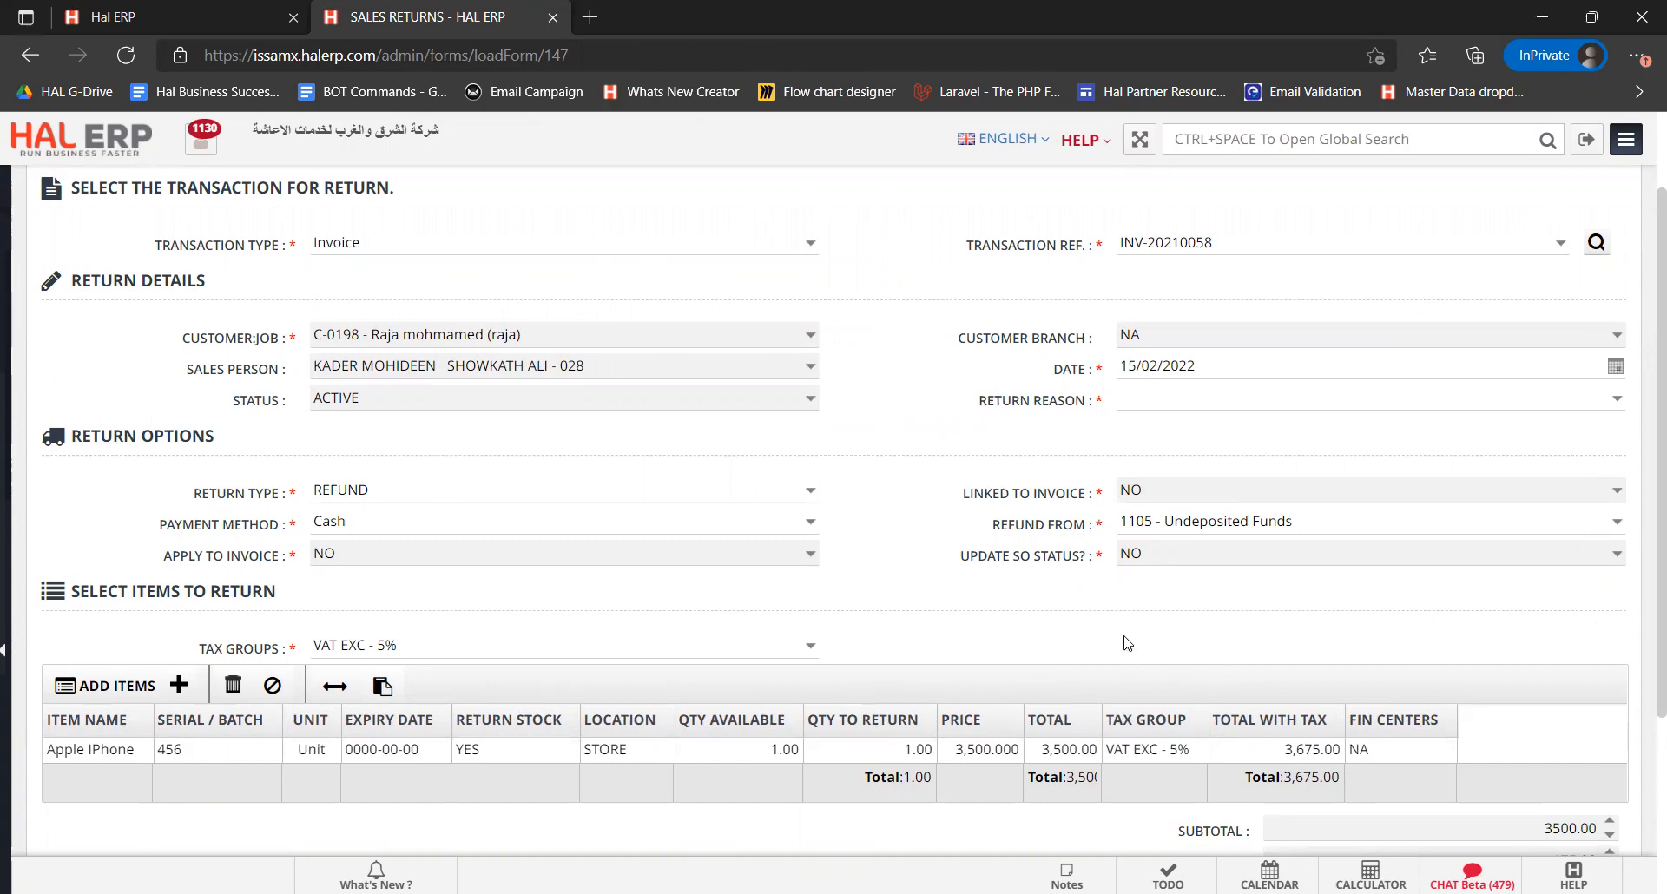
{"action": "left_click", "coordinate": [178, 16]}
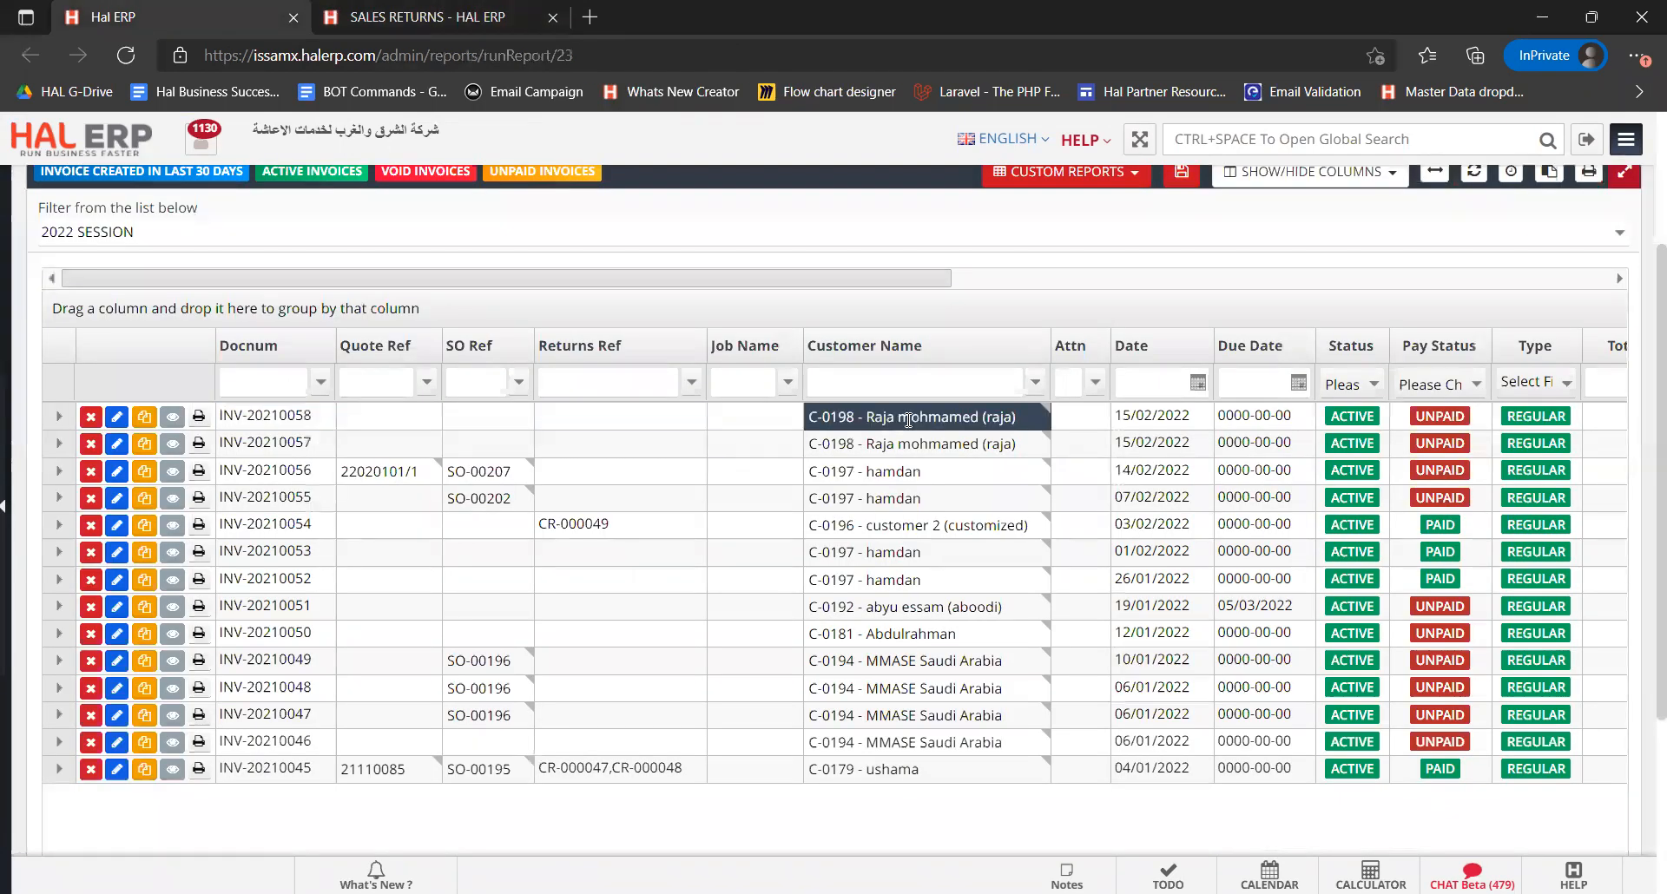
{"action": "scroll", "coordinate": [908, 420], "scroll_direction": "right", "scroll_amount": 10}
{"action": "left_click", "coordinate": [711, 420]}
{"action": "left_click", "coordinate": [623, 422]}
{"action": "left_click", "coordinate": [513, 423]}
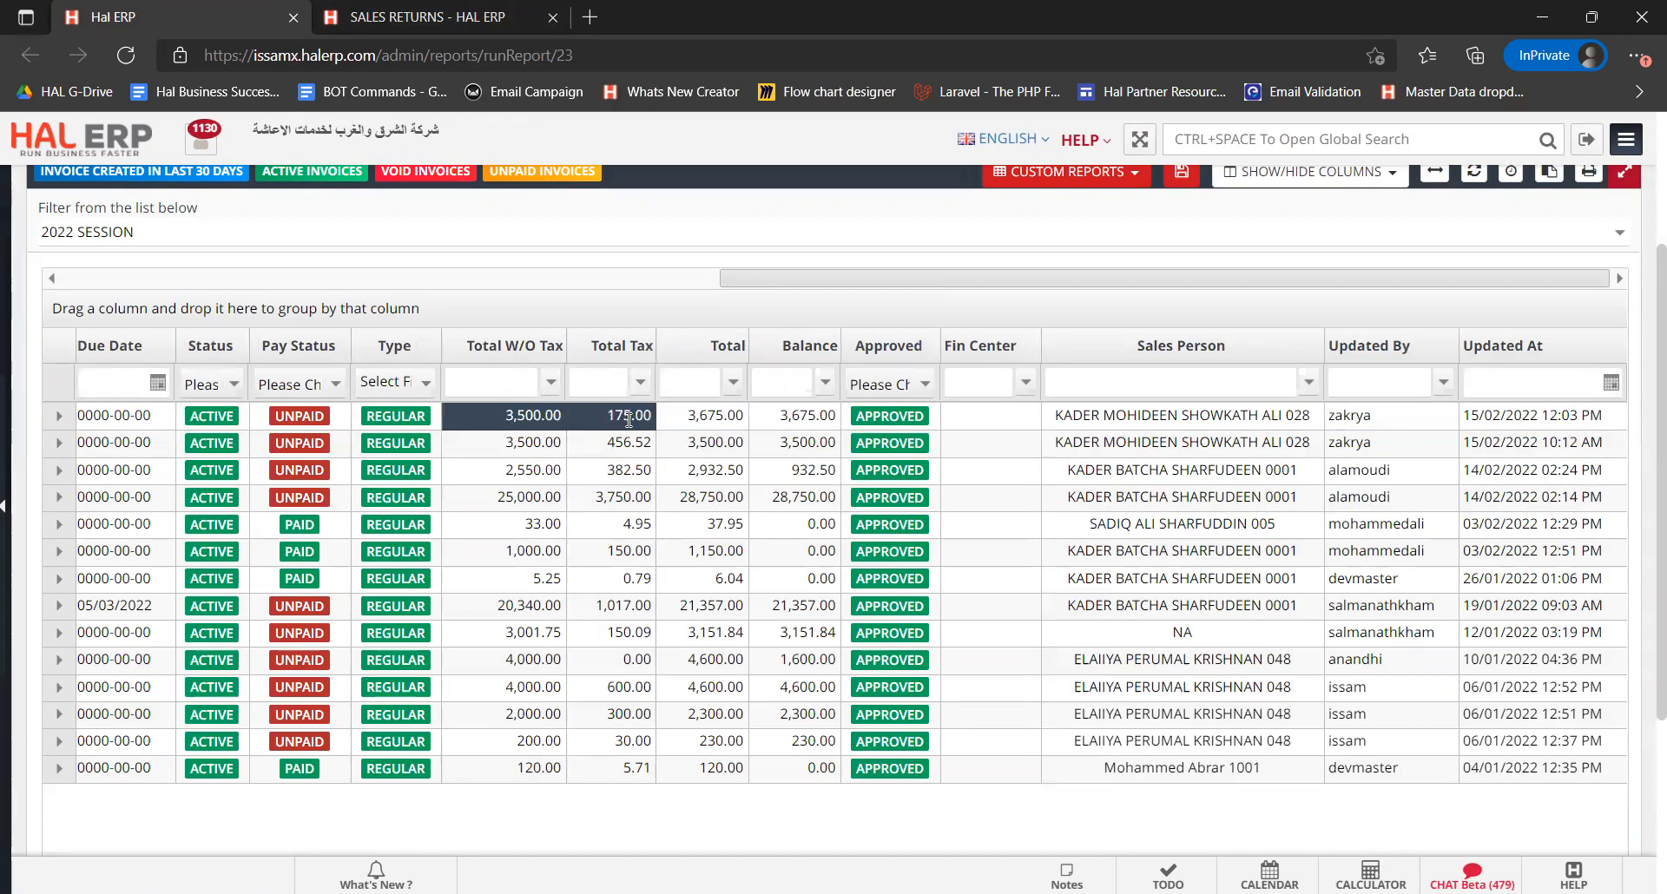
{"action": "left_click", "coordinate": [492, 14]}
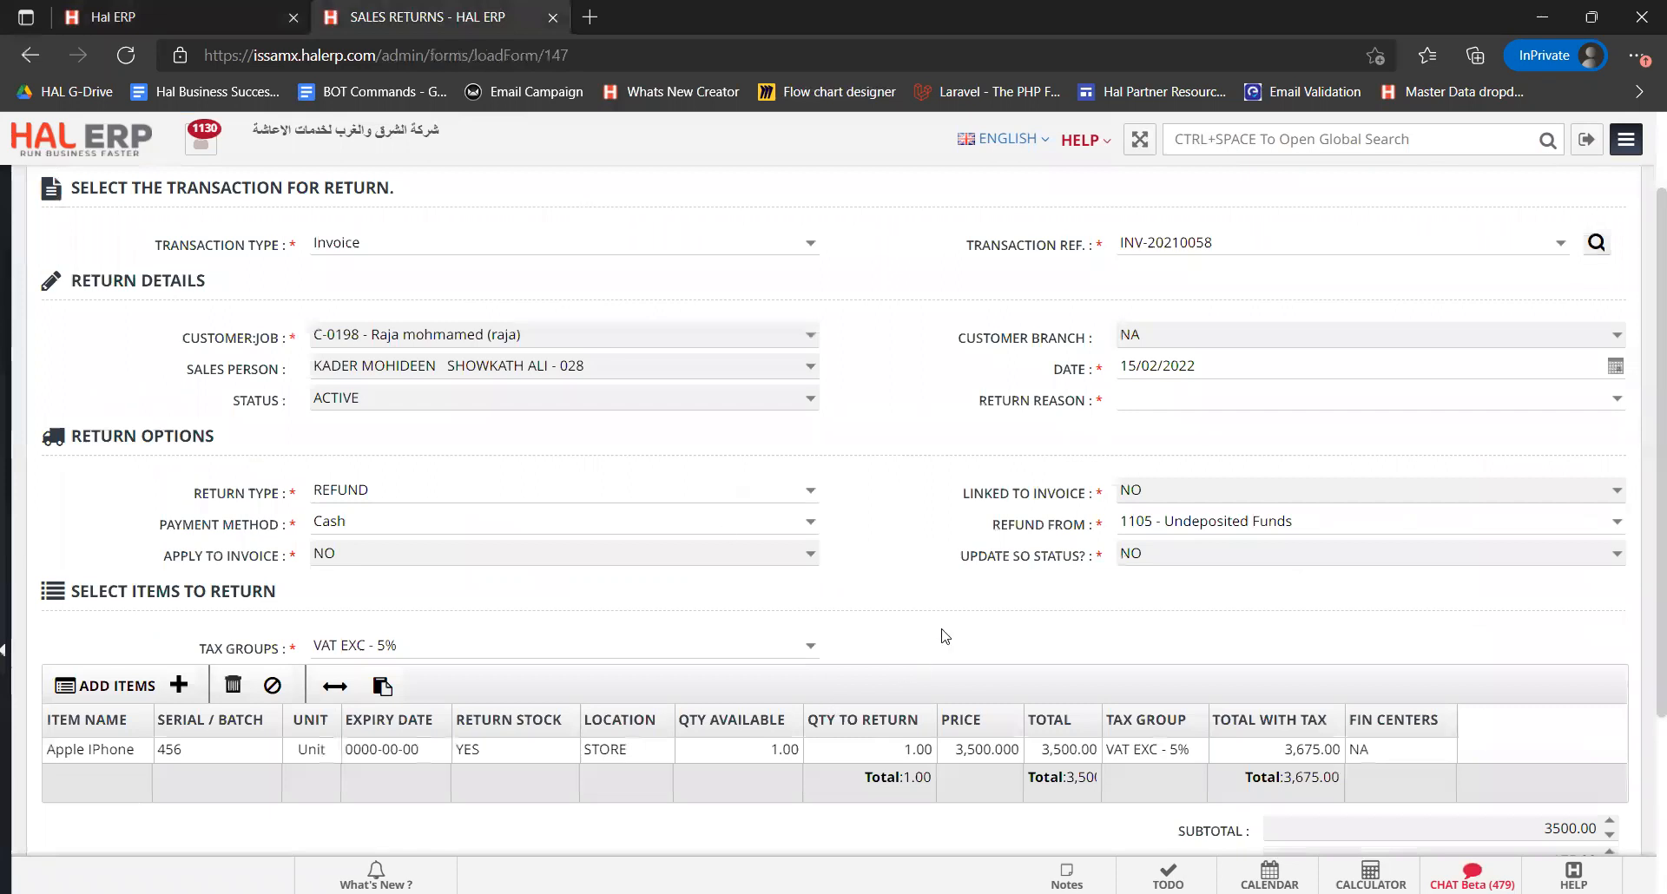
Check the return's subtotal, tax and total against the invoice's balance in the other tab
{"action": "scroll", "coordinate": [943, 638], "scroll_direction": "down", "scroll_amount": 3}
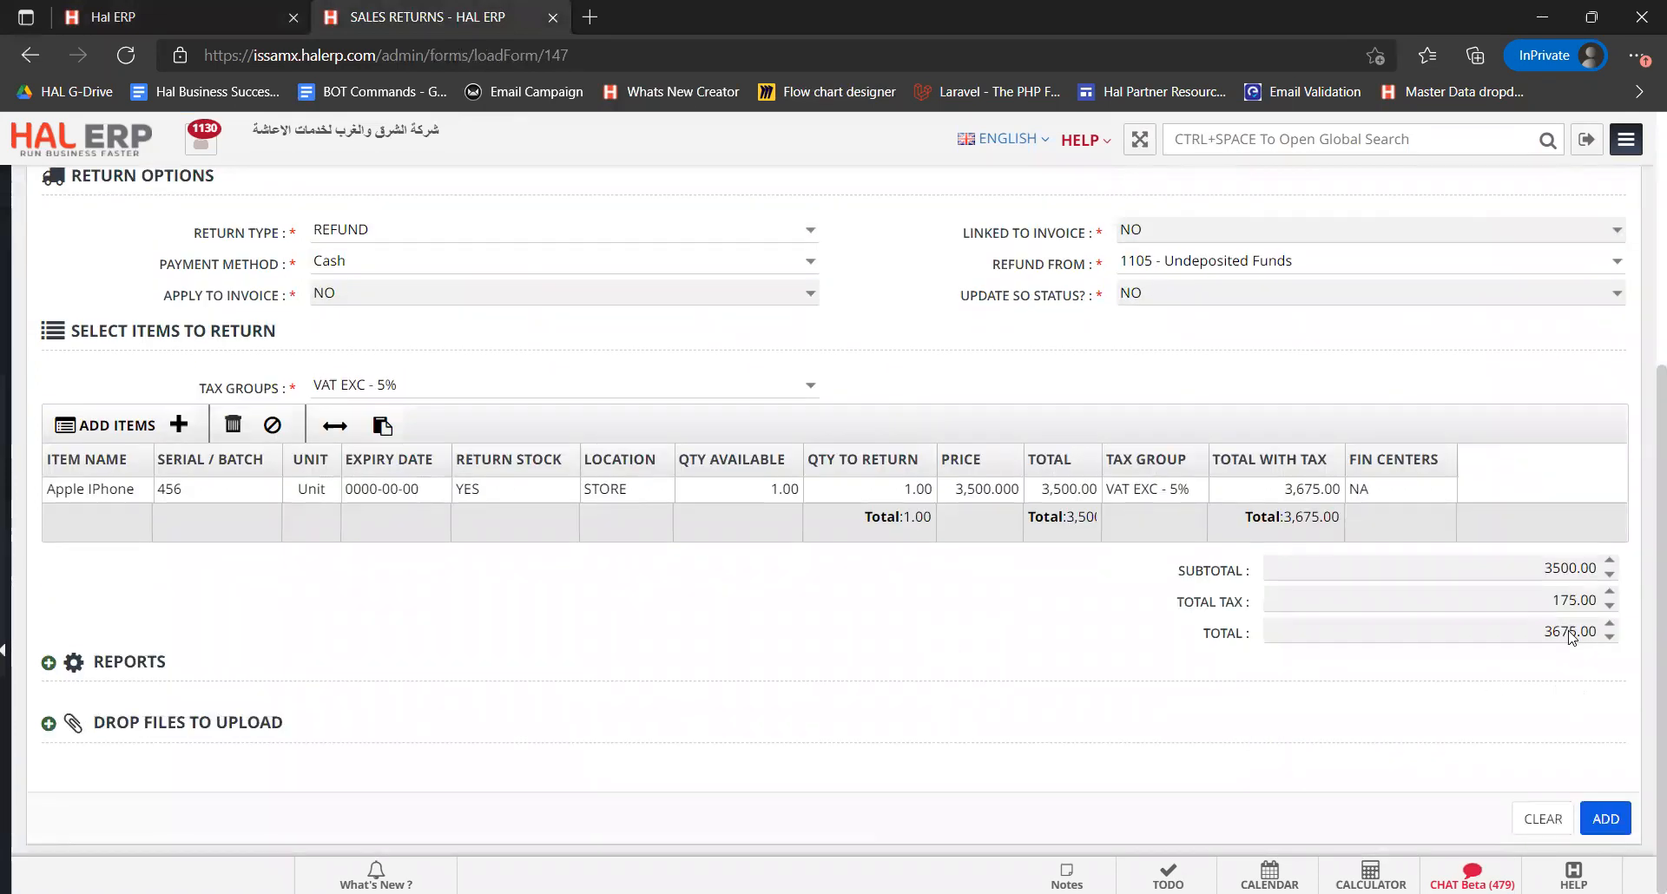
{"action": "left_click", "coordinate": [221, 9]}
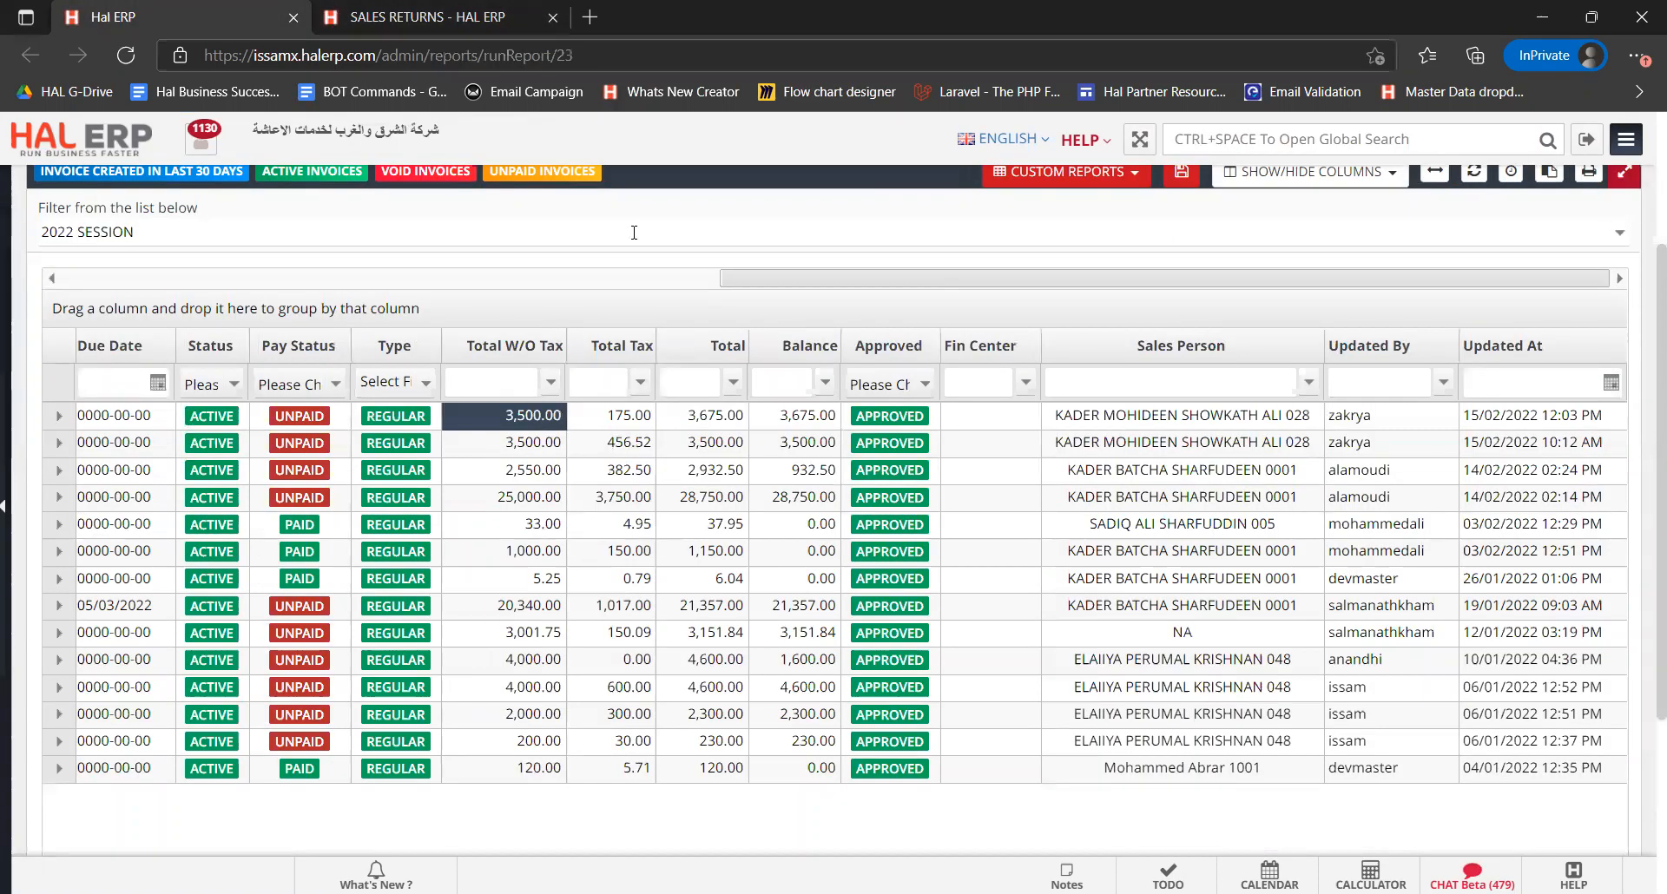
{"action": "left_click", "coordinate": [802, 418]}
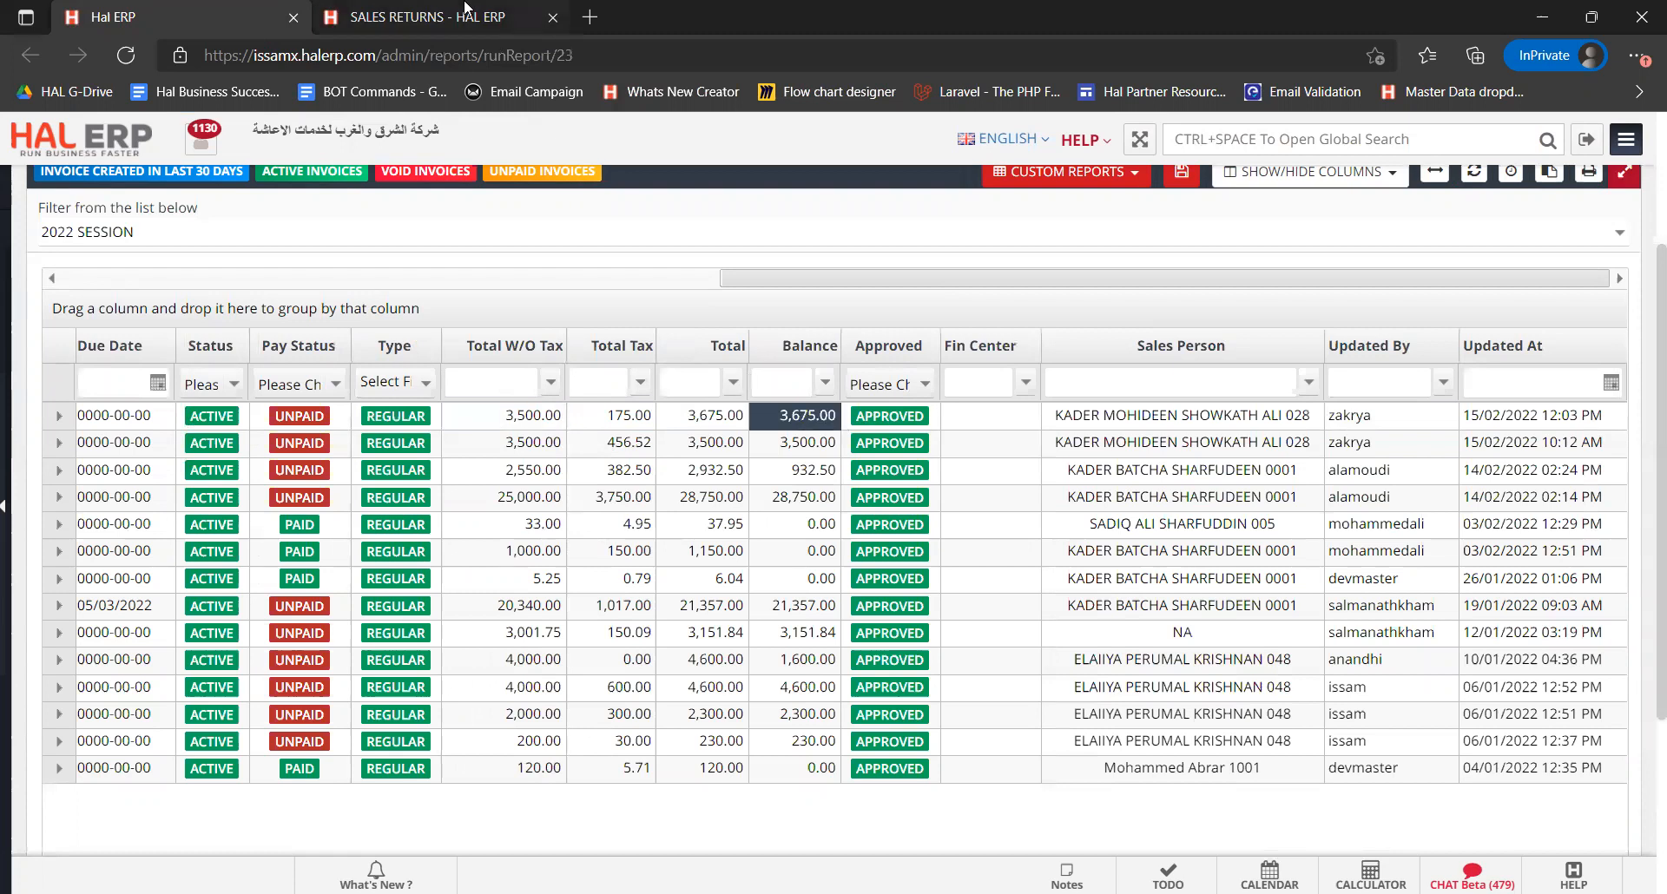
{"action": "left_click", "coordinate": [465, 18]}
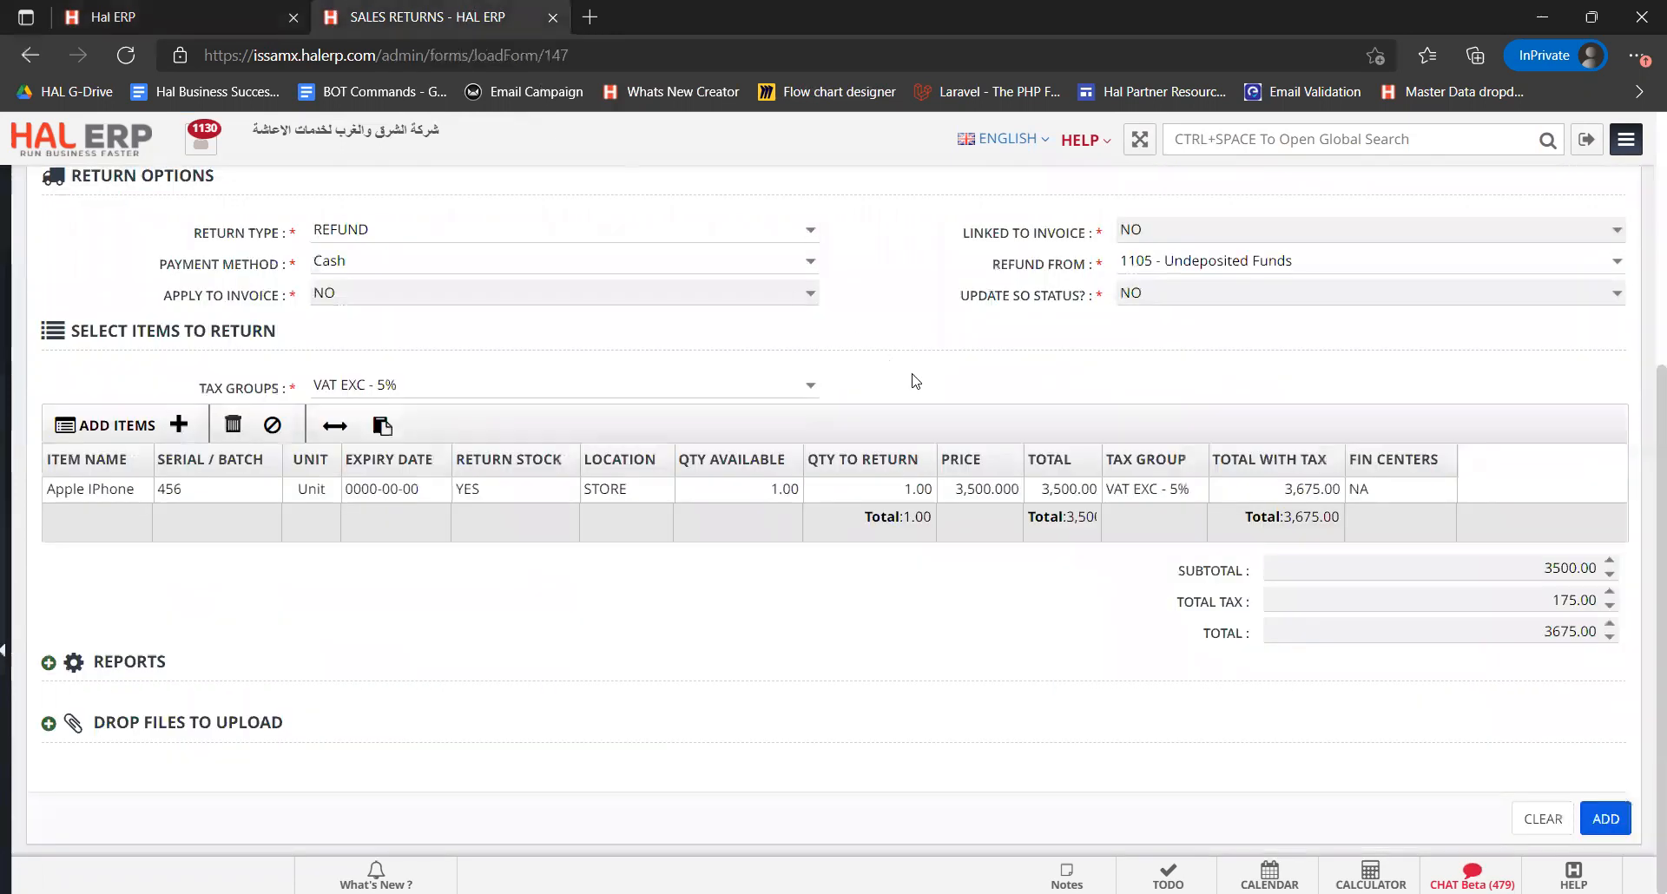
{"action": "scroll", "coordinate": [914, 381], "scroll_direction": "up", "scroll_amount": 5}
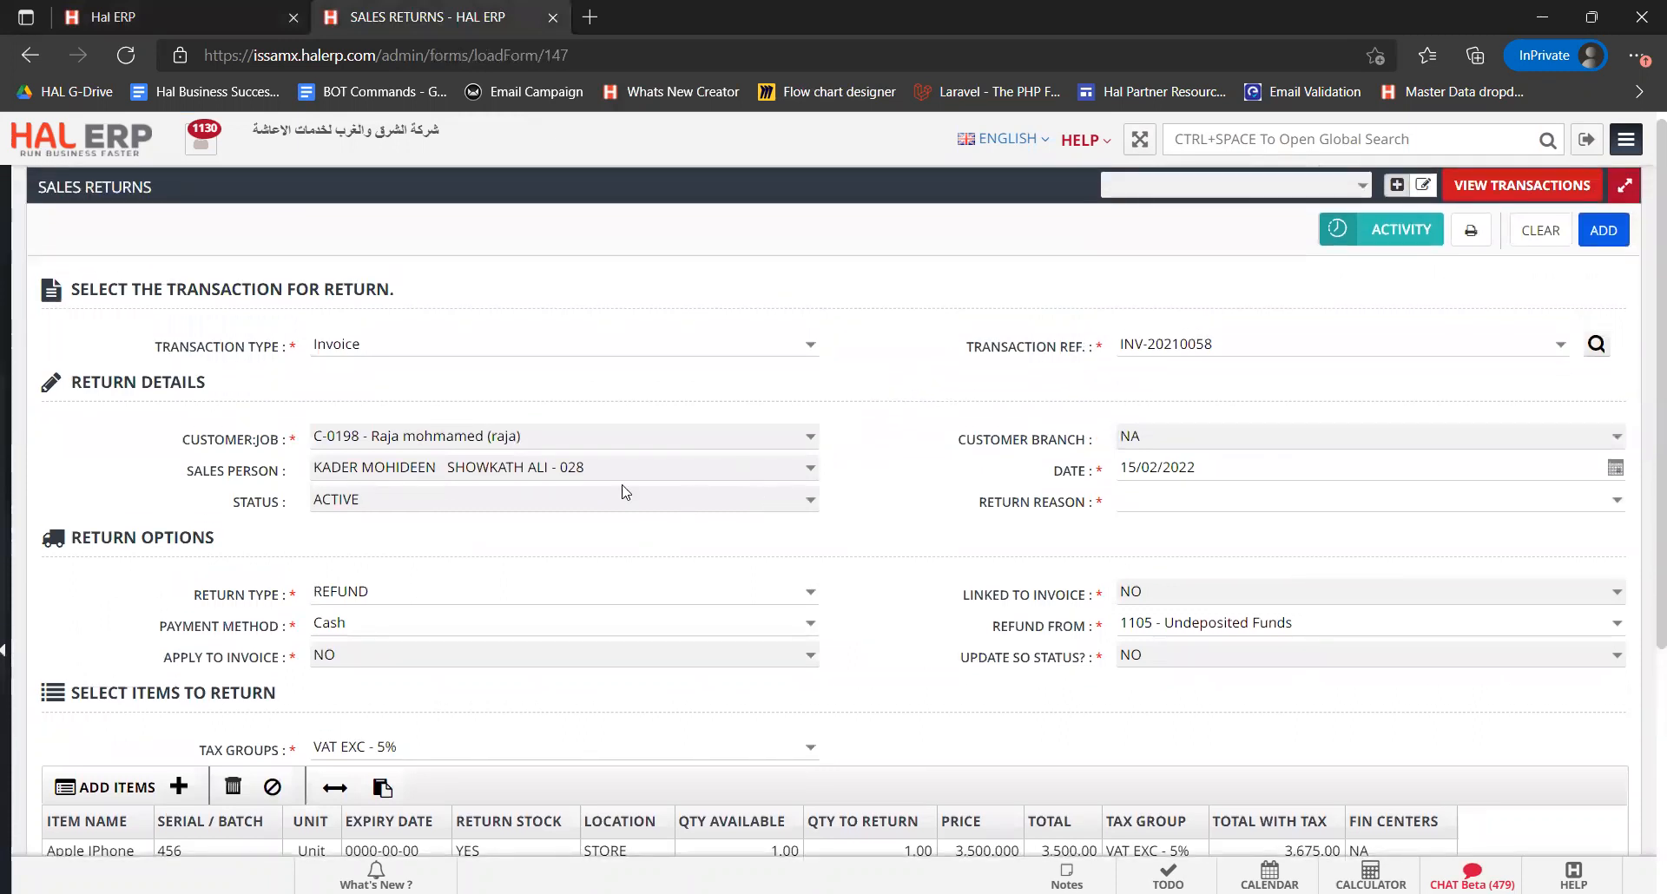
Enter Invoice reversal as the return reason
{"action": "left_click", "coordinate": [1150, 493]}
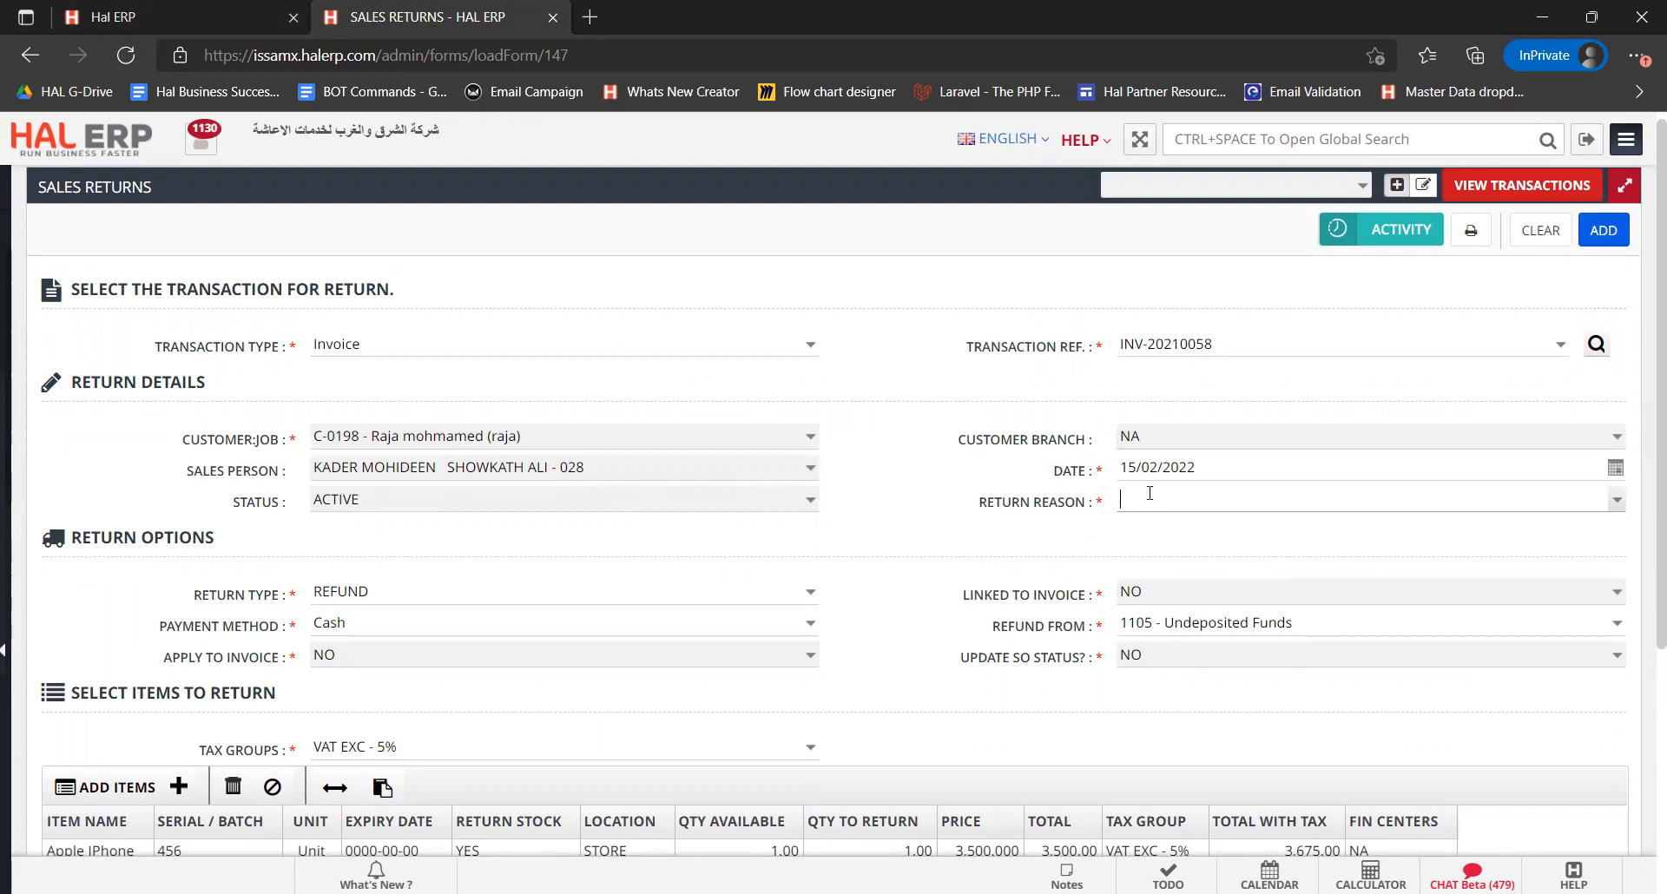
{"action": "type", "text": "Invoice reversal"}
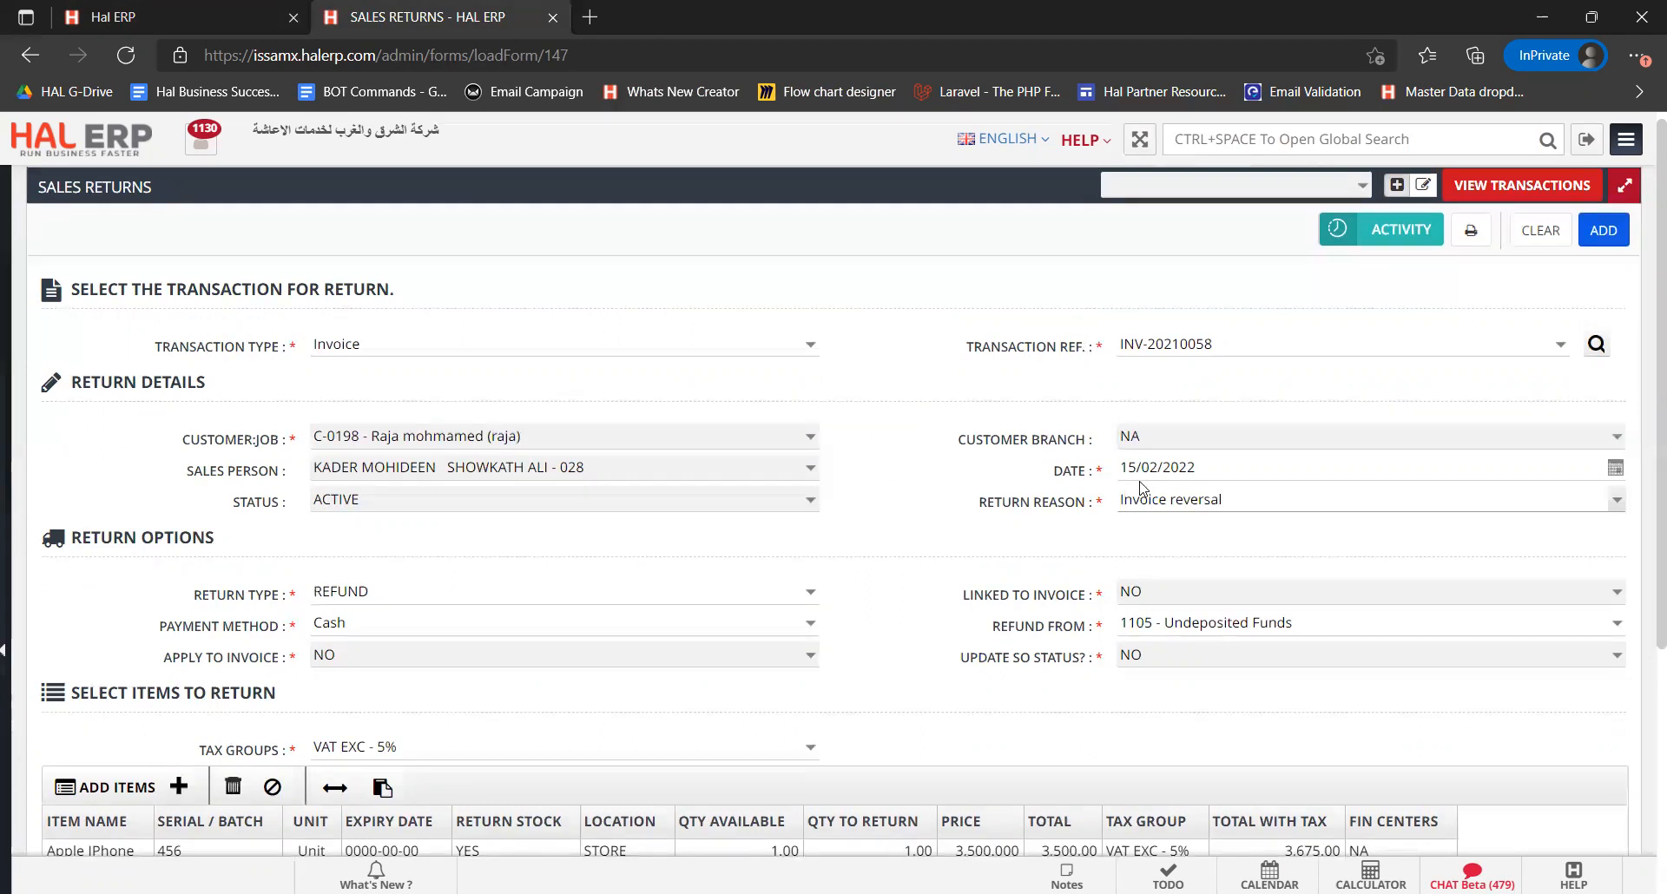
{"action": "double_click", "coordinate": [1133, 468]}
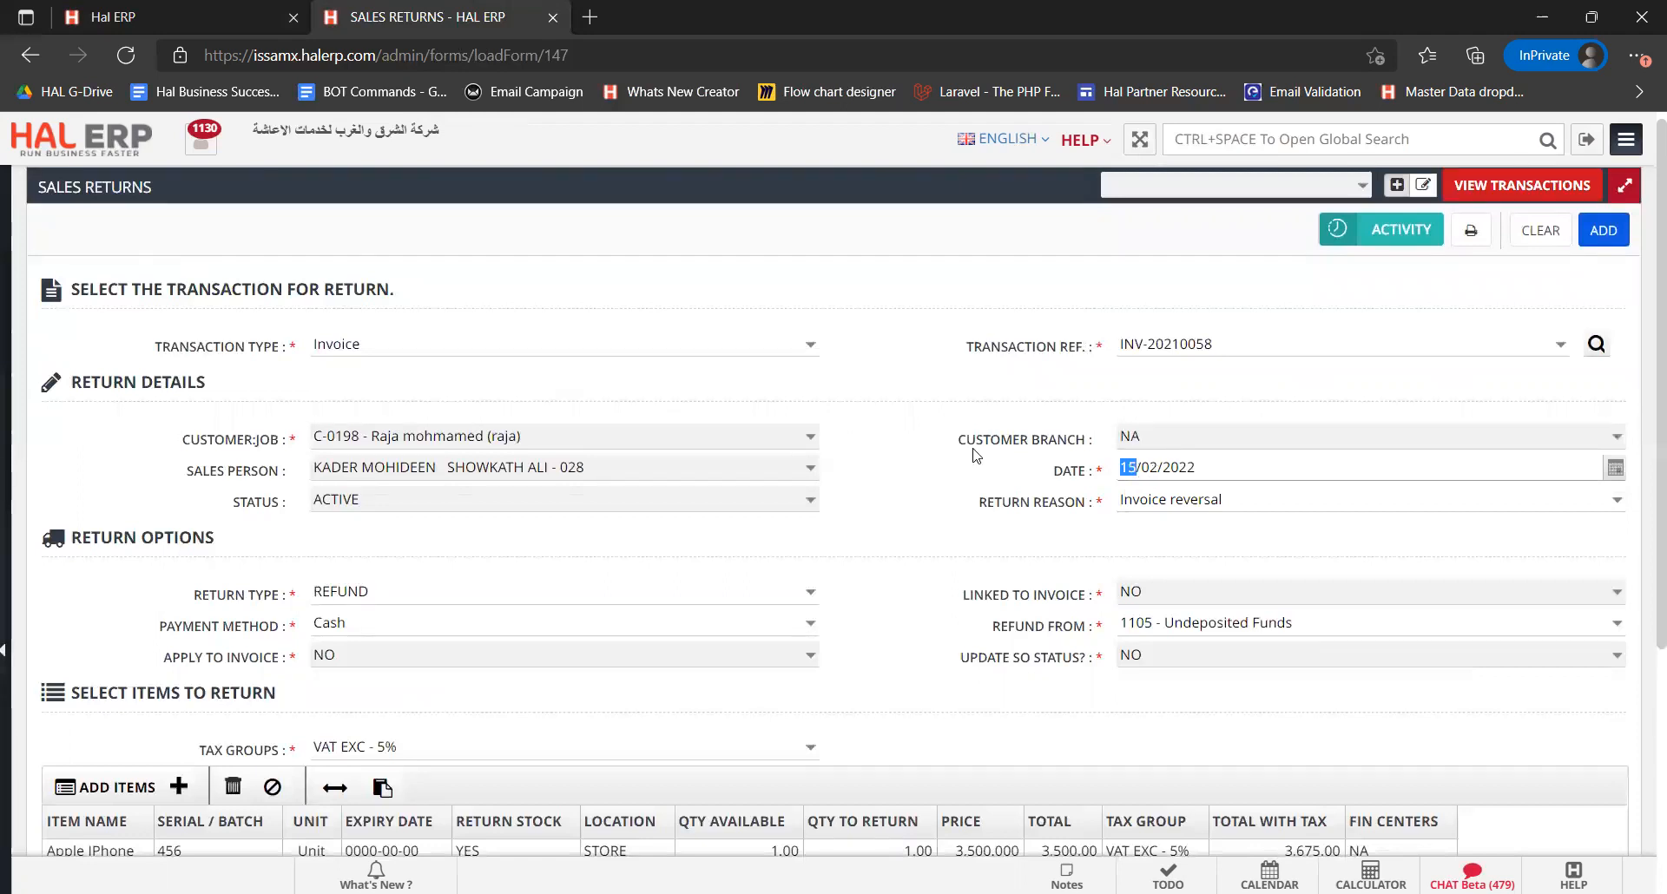
{"action": "double_click", "coordinate": [1148, 468]}
Change the return type to CREDIT so it is linked and applied to the invoice
{"action": "scroll", "coordinate": [948, 530], "scroll_direction": "down", "scroll_amount": 2}
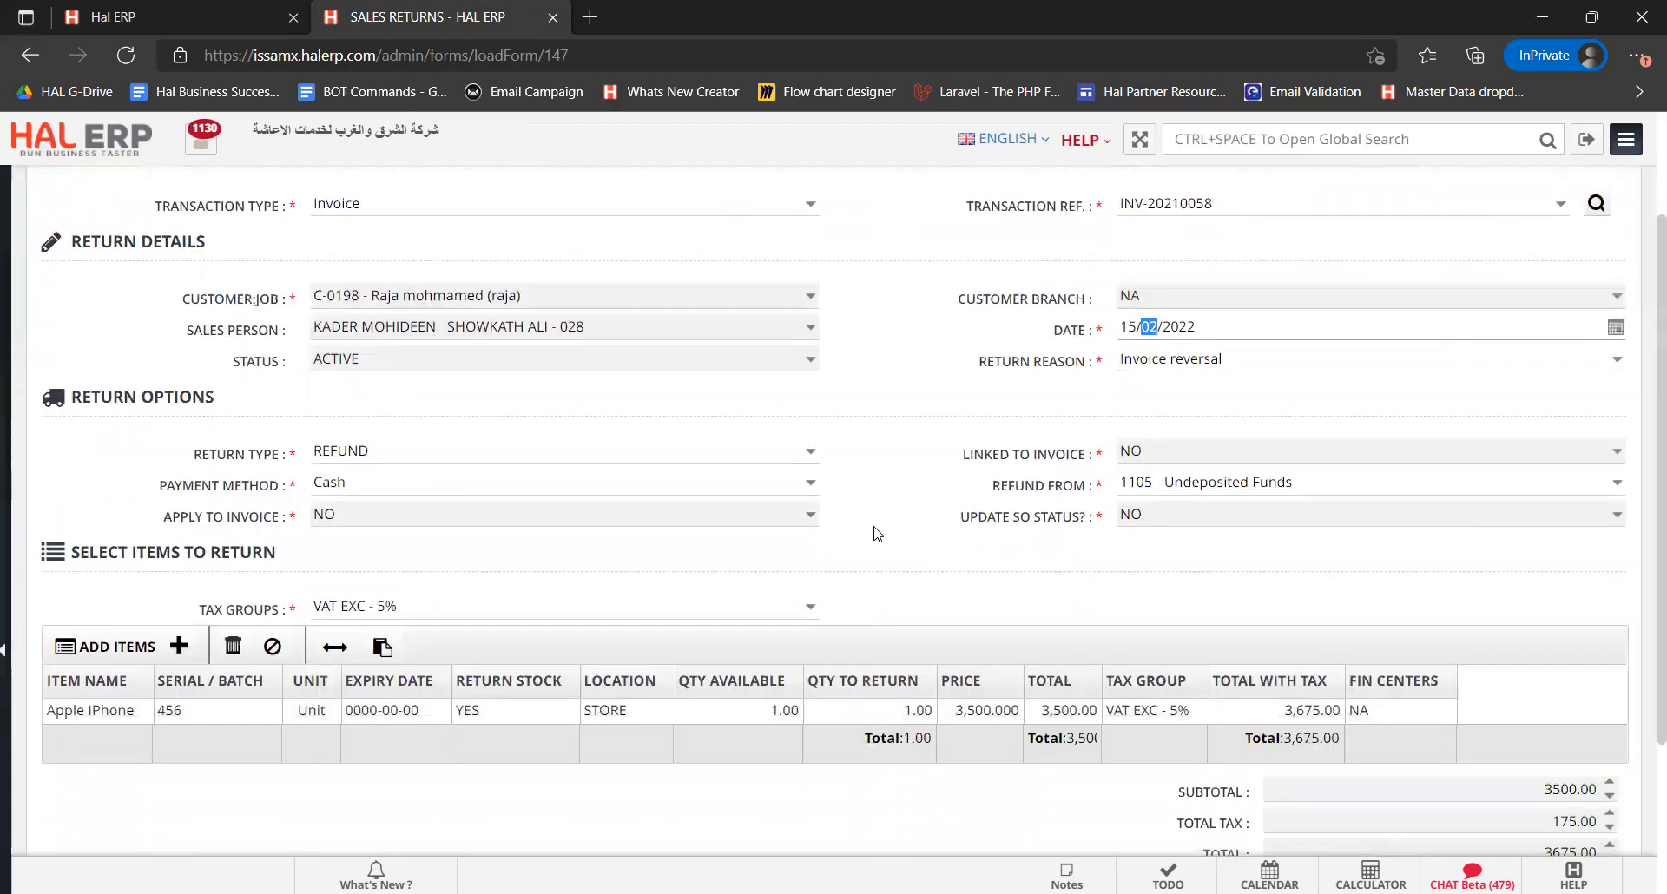
{"action": "left_click", "coordinate": [812, 451]}
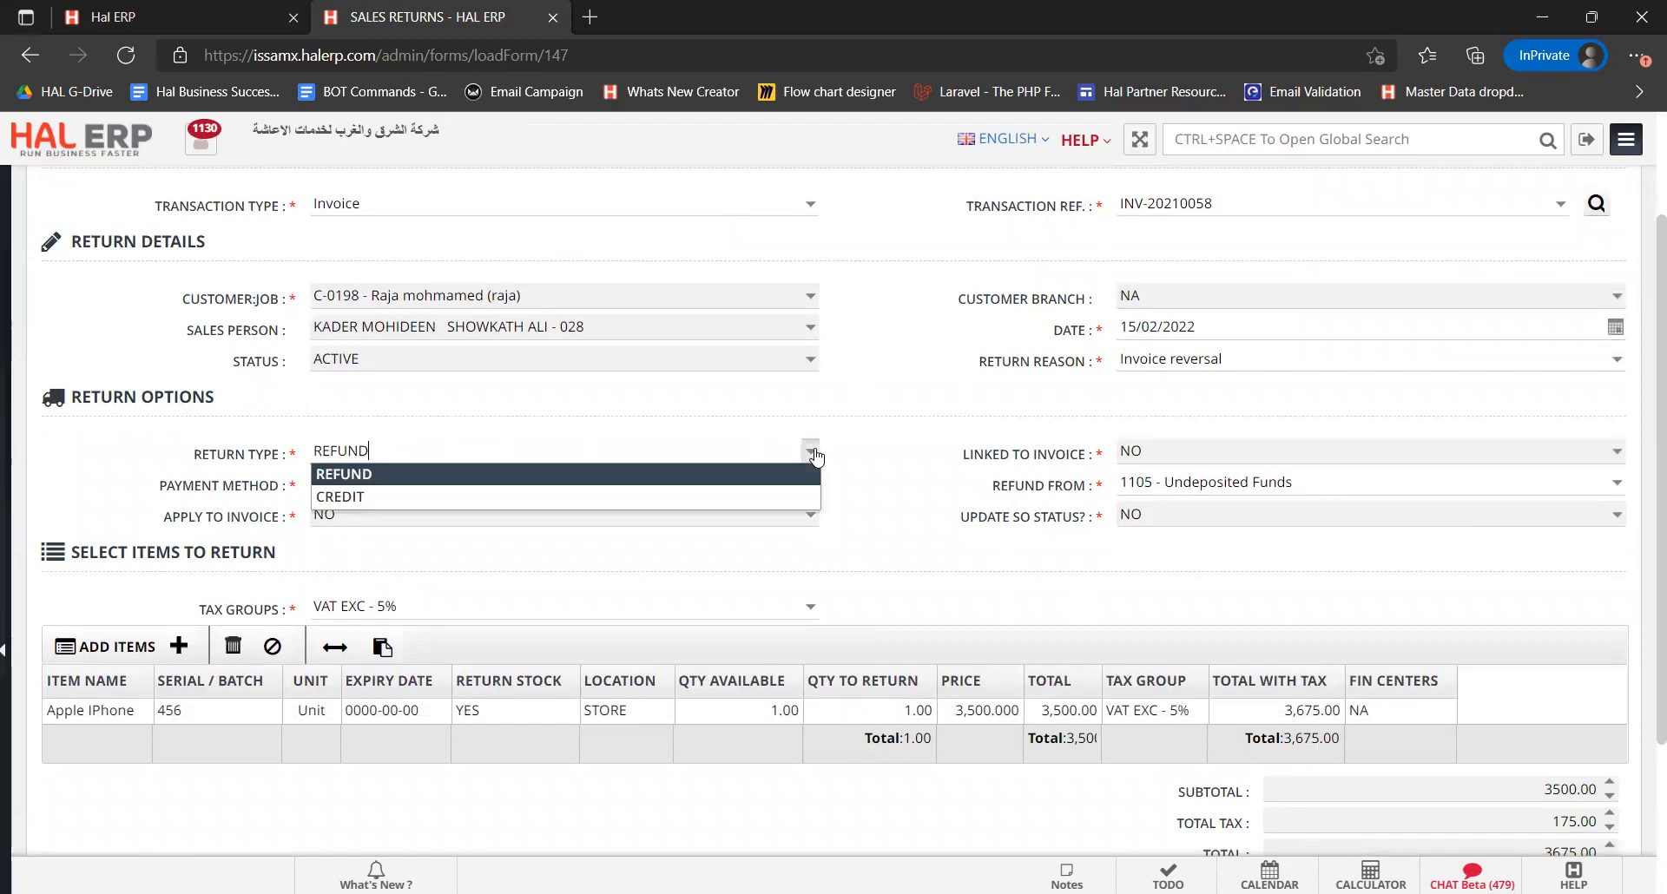
{"action": "left_click", "coordinate": [761, 505]}
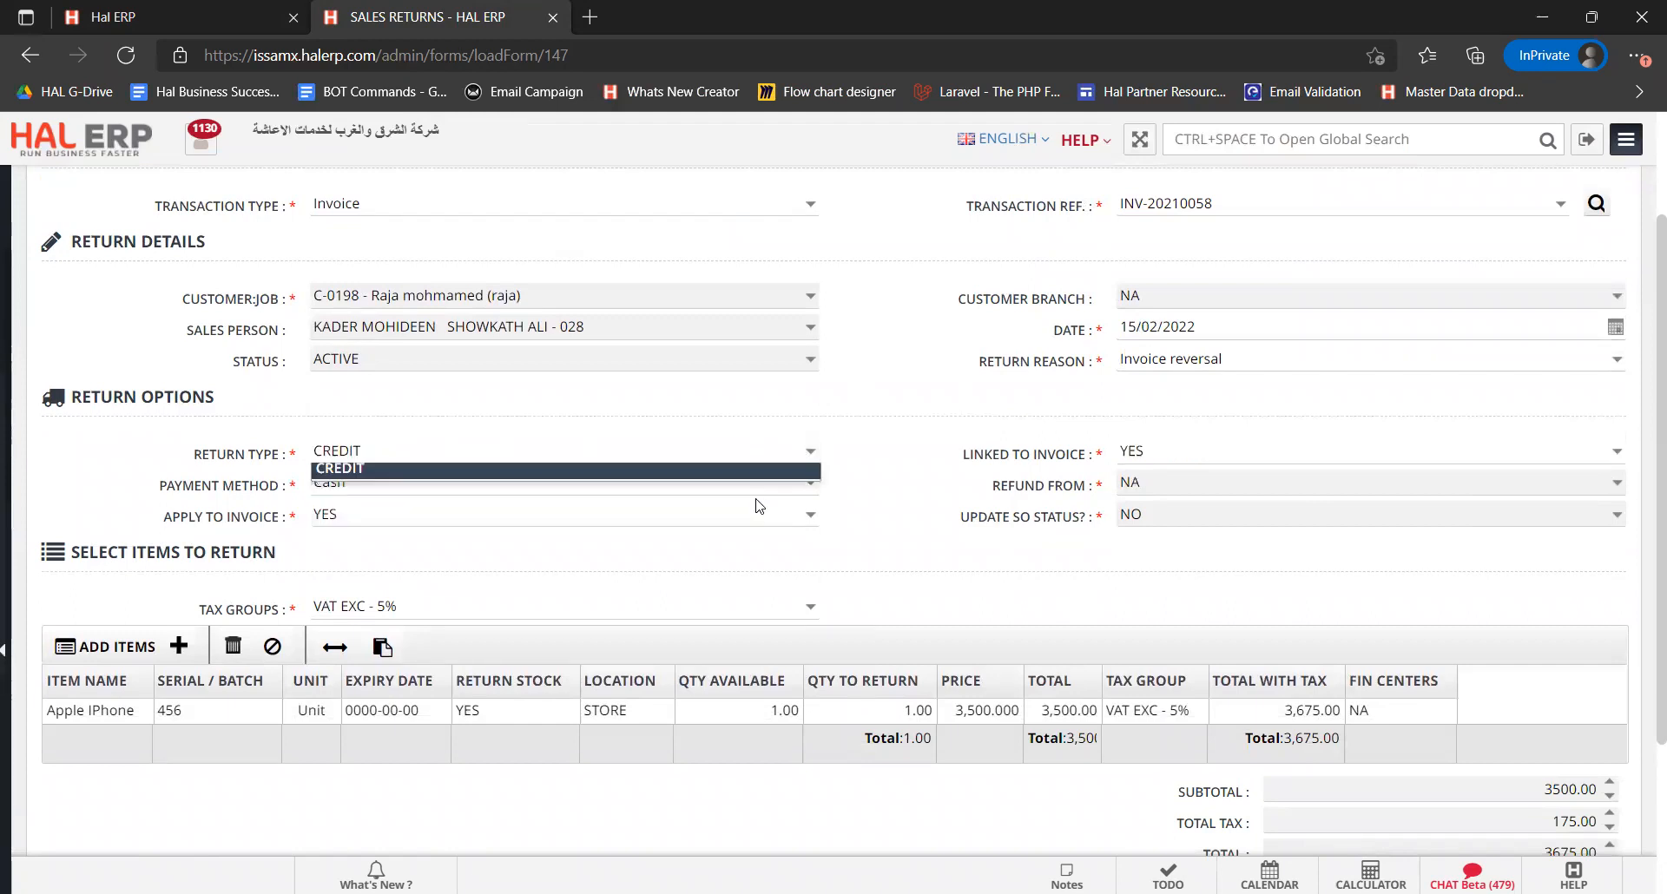
{"action": "left_click", "coordinate": [1145, 449]}
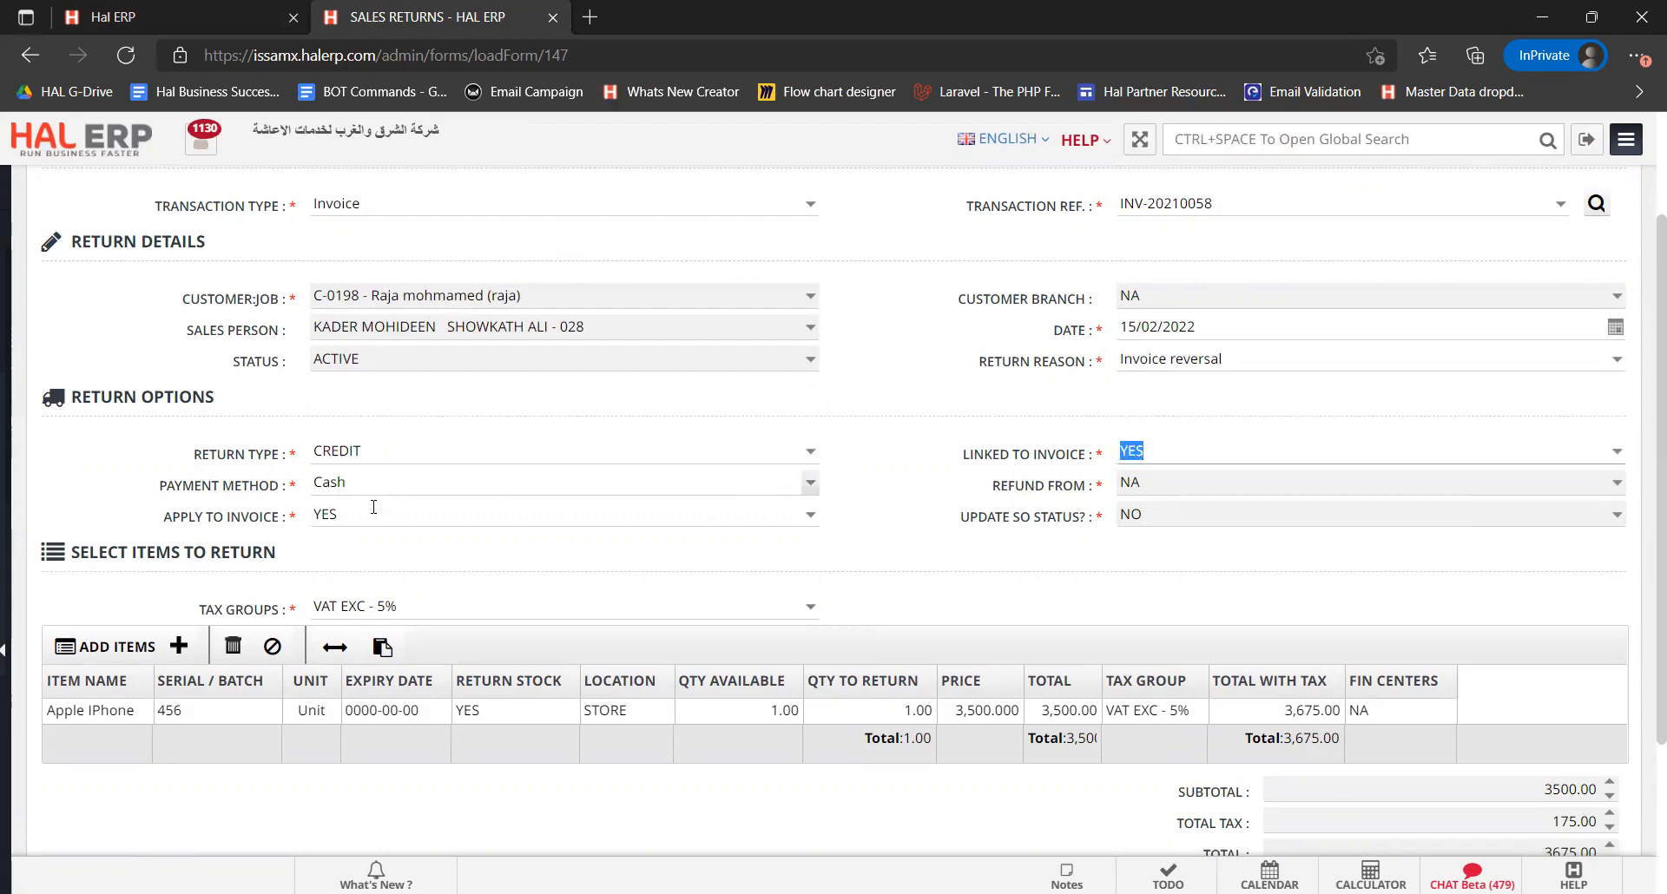
{"action": "left_click", "coordinate": [343, 517]}
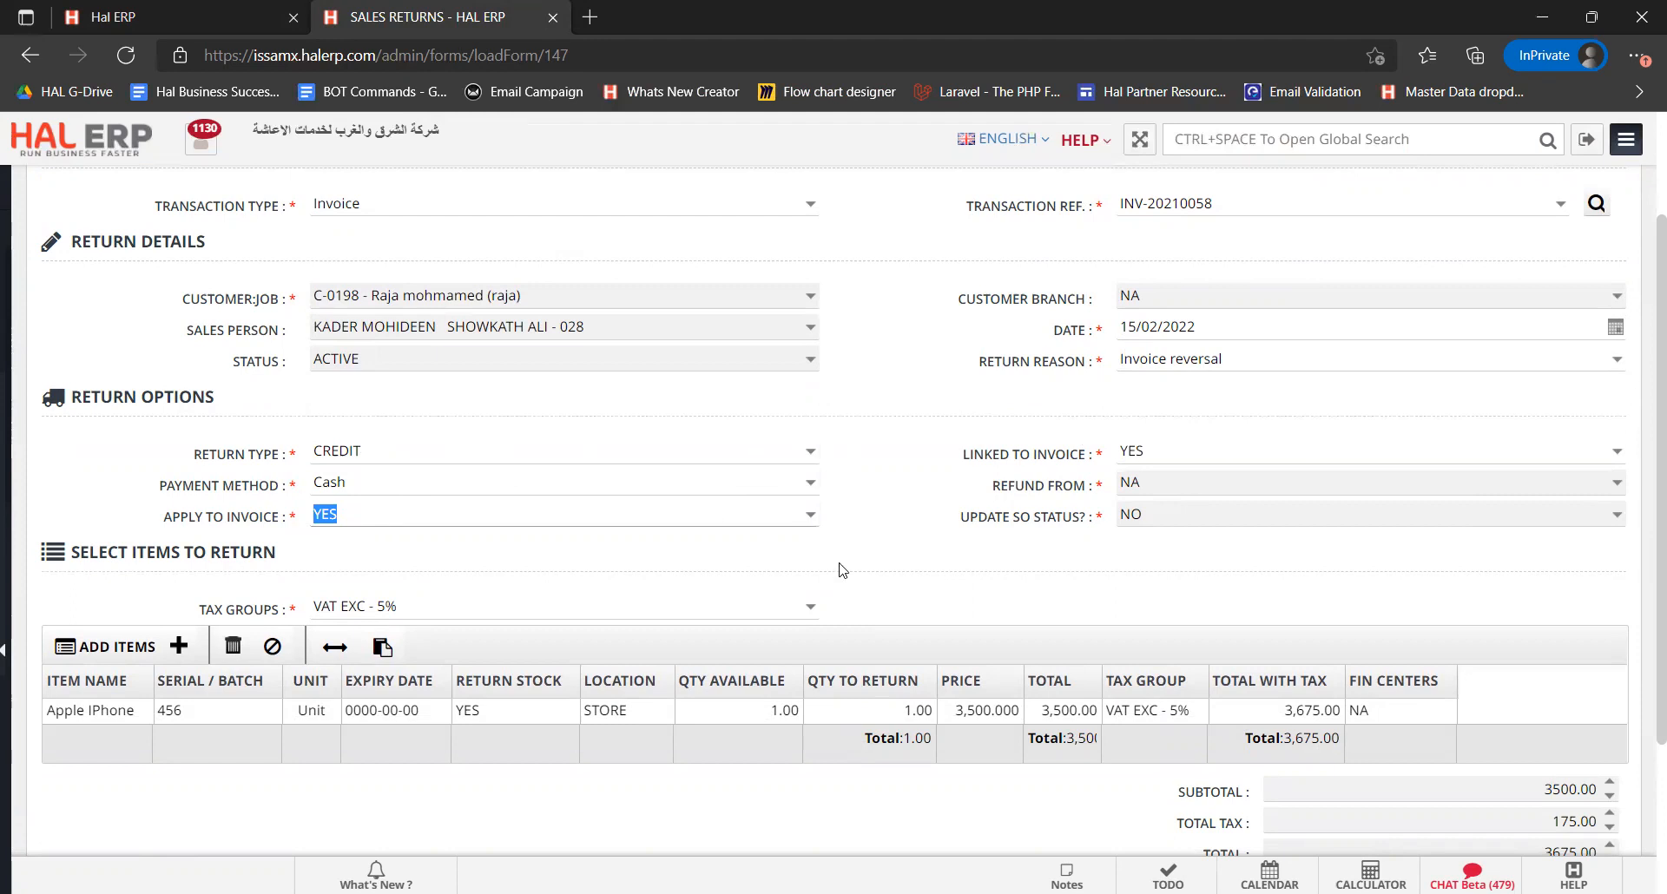
Add the credit return and open the saved return record from the confirmation link
{"action": "scroll", "coordinate": [839, 569], "scroll_direction": "down", "scroll_amount": 1}
{"action": "scroll", "coordinate": [891, 469], "scroll_direction": "down", "scroll_amount": 2}
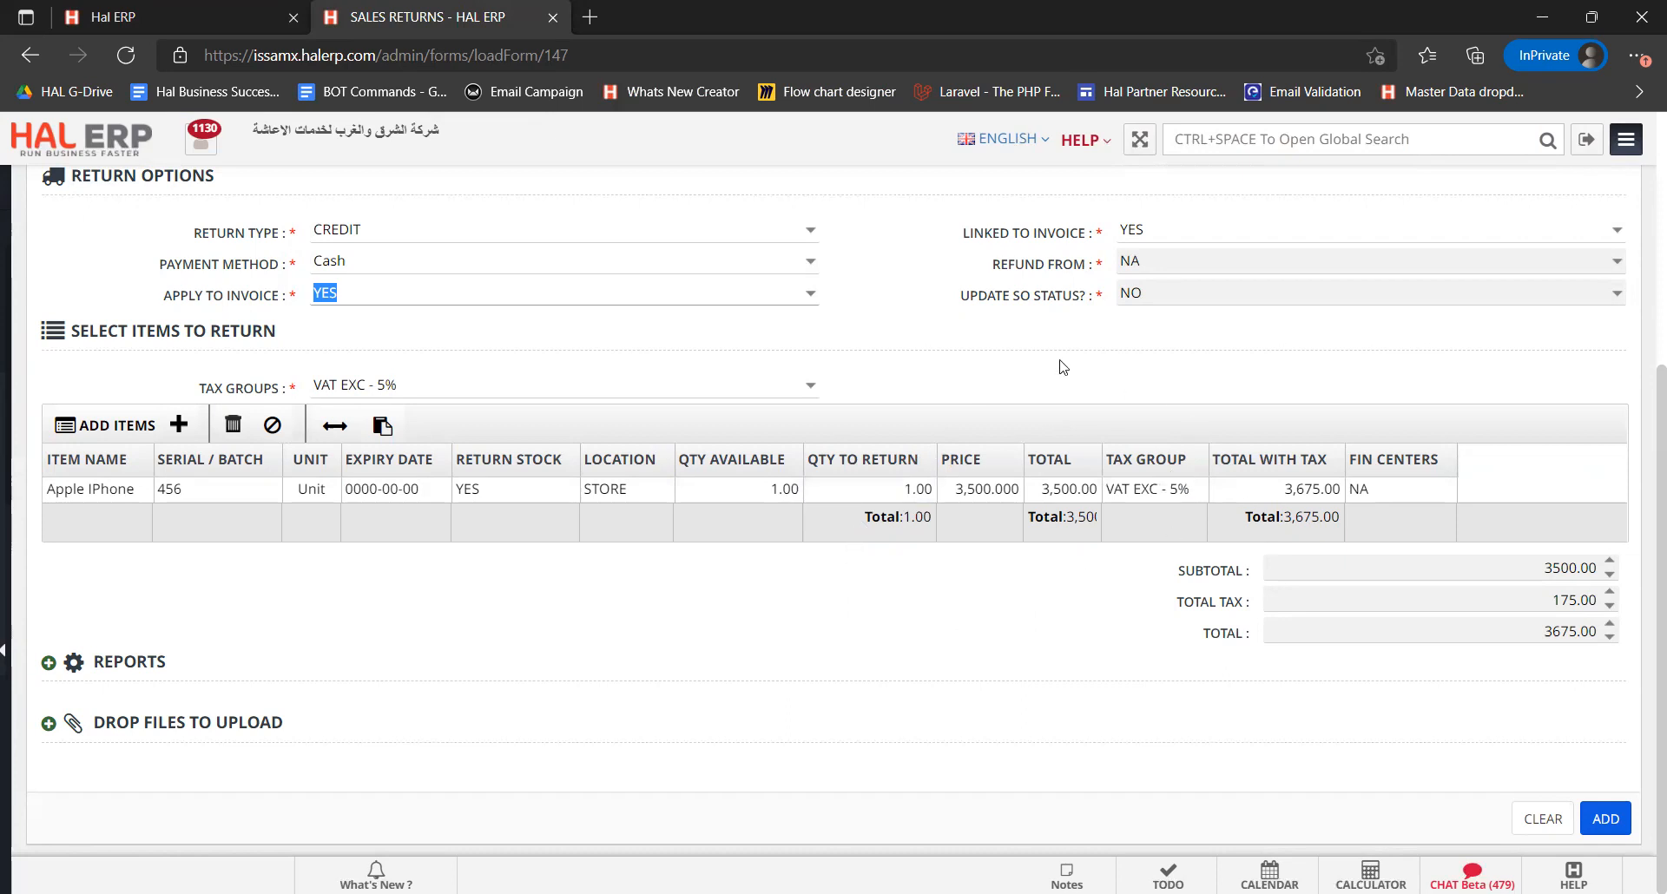
{"action": "left_click", "coordinate": [910, 364]}
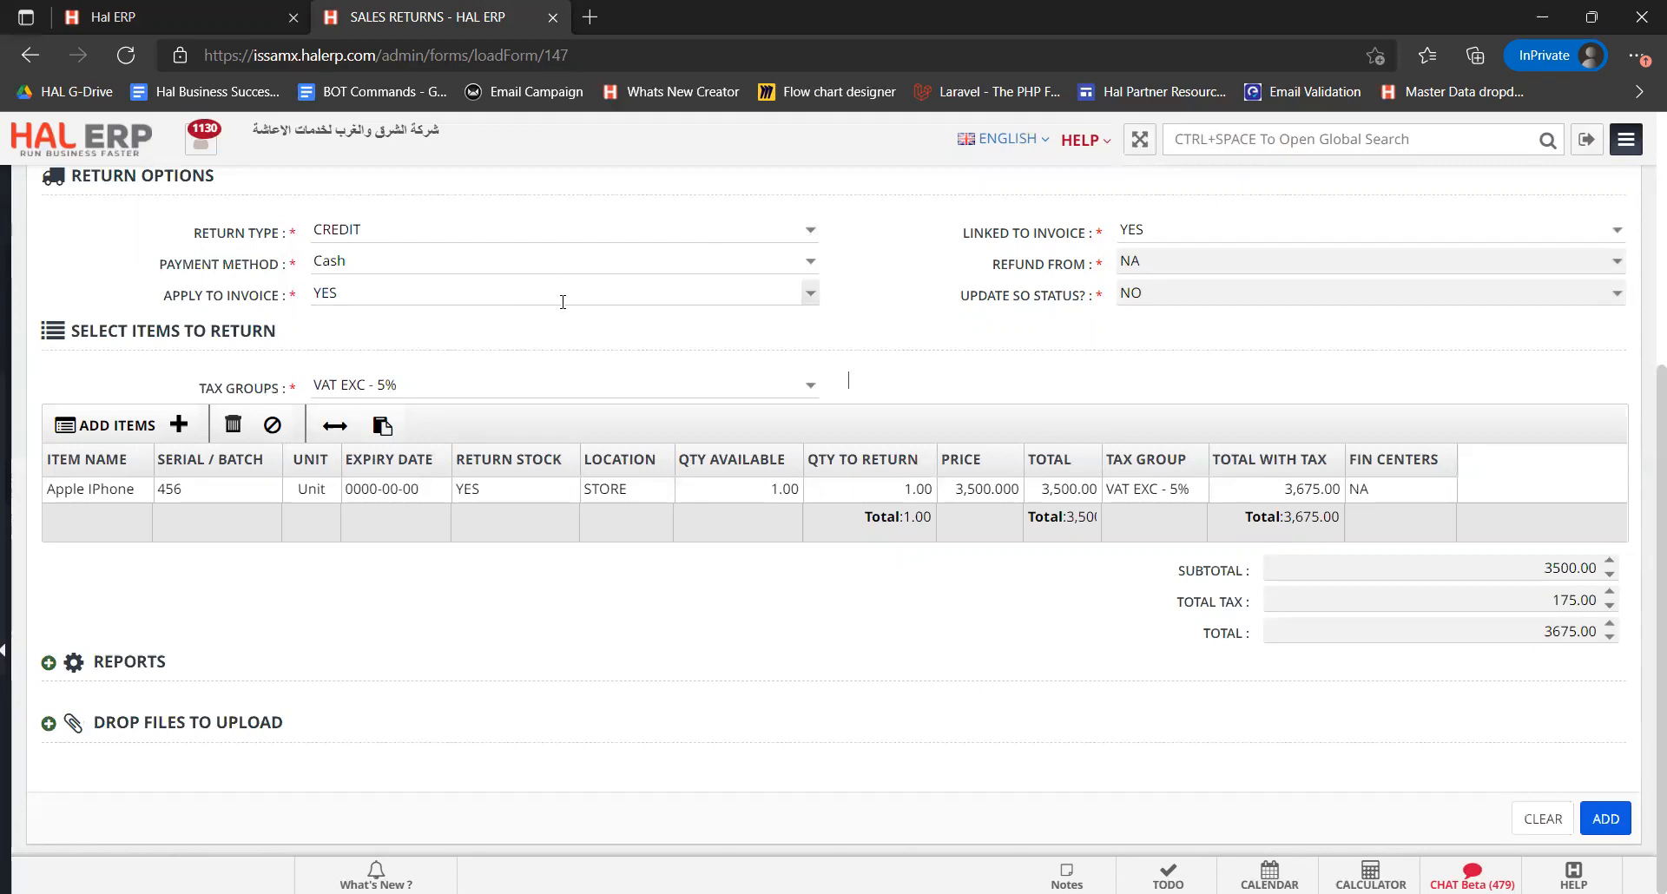
{"action": "left_click", "coordinate": [1606, 819]}
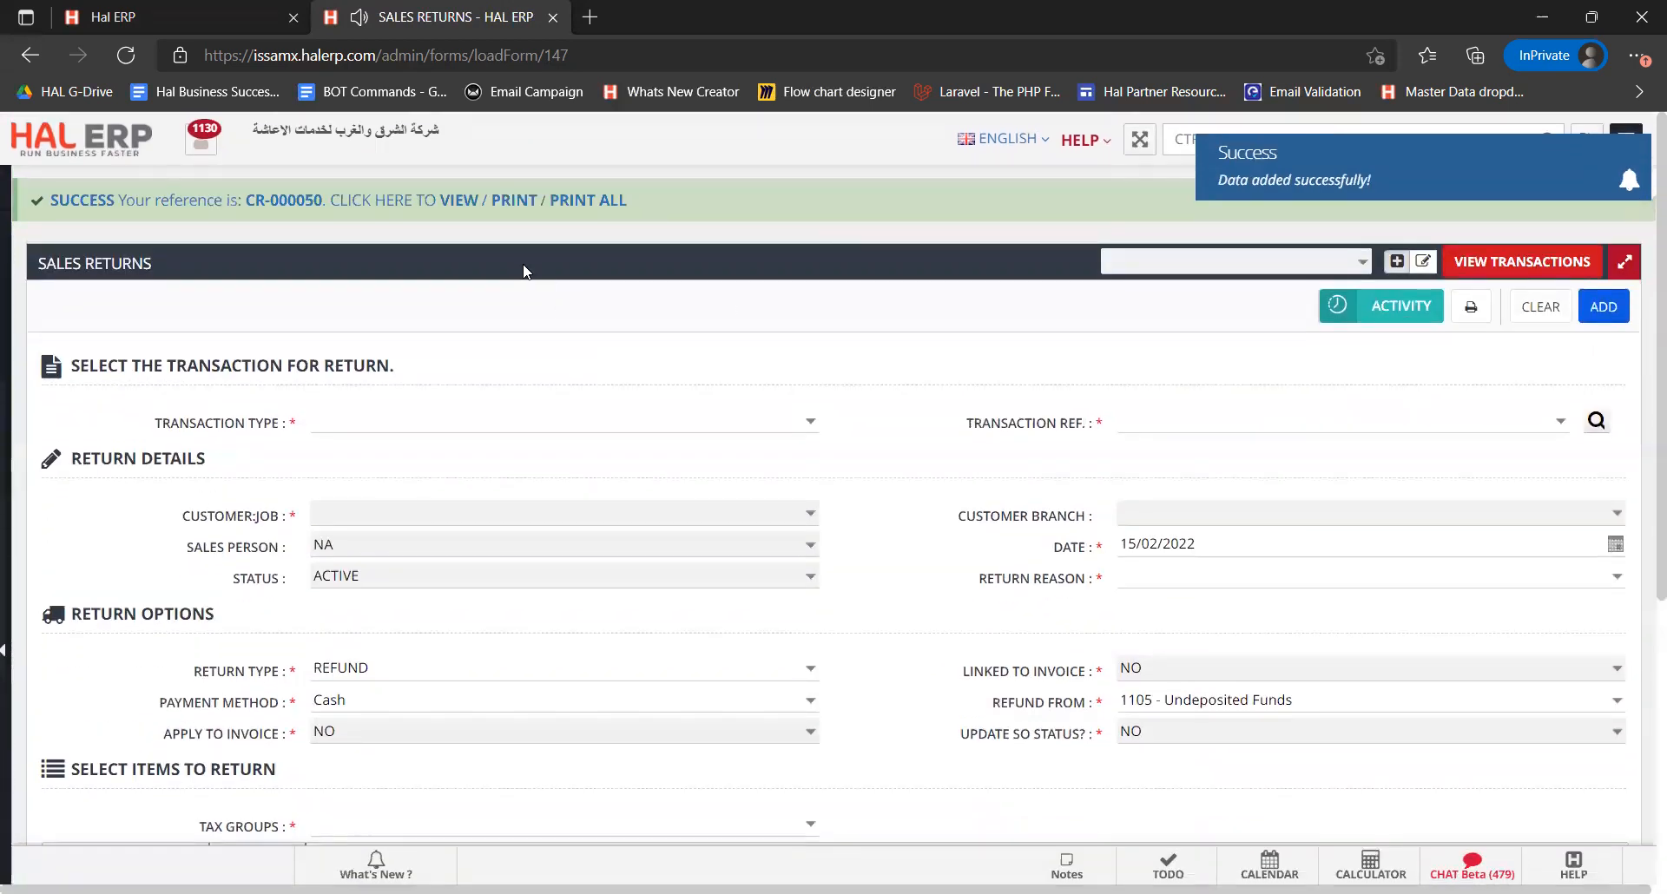
{"action": "left_click", "coordinate": [459, 201]}
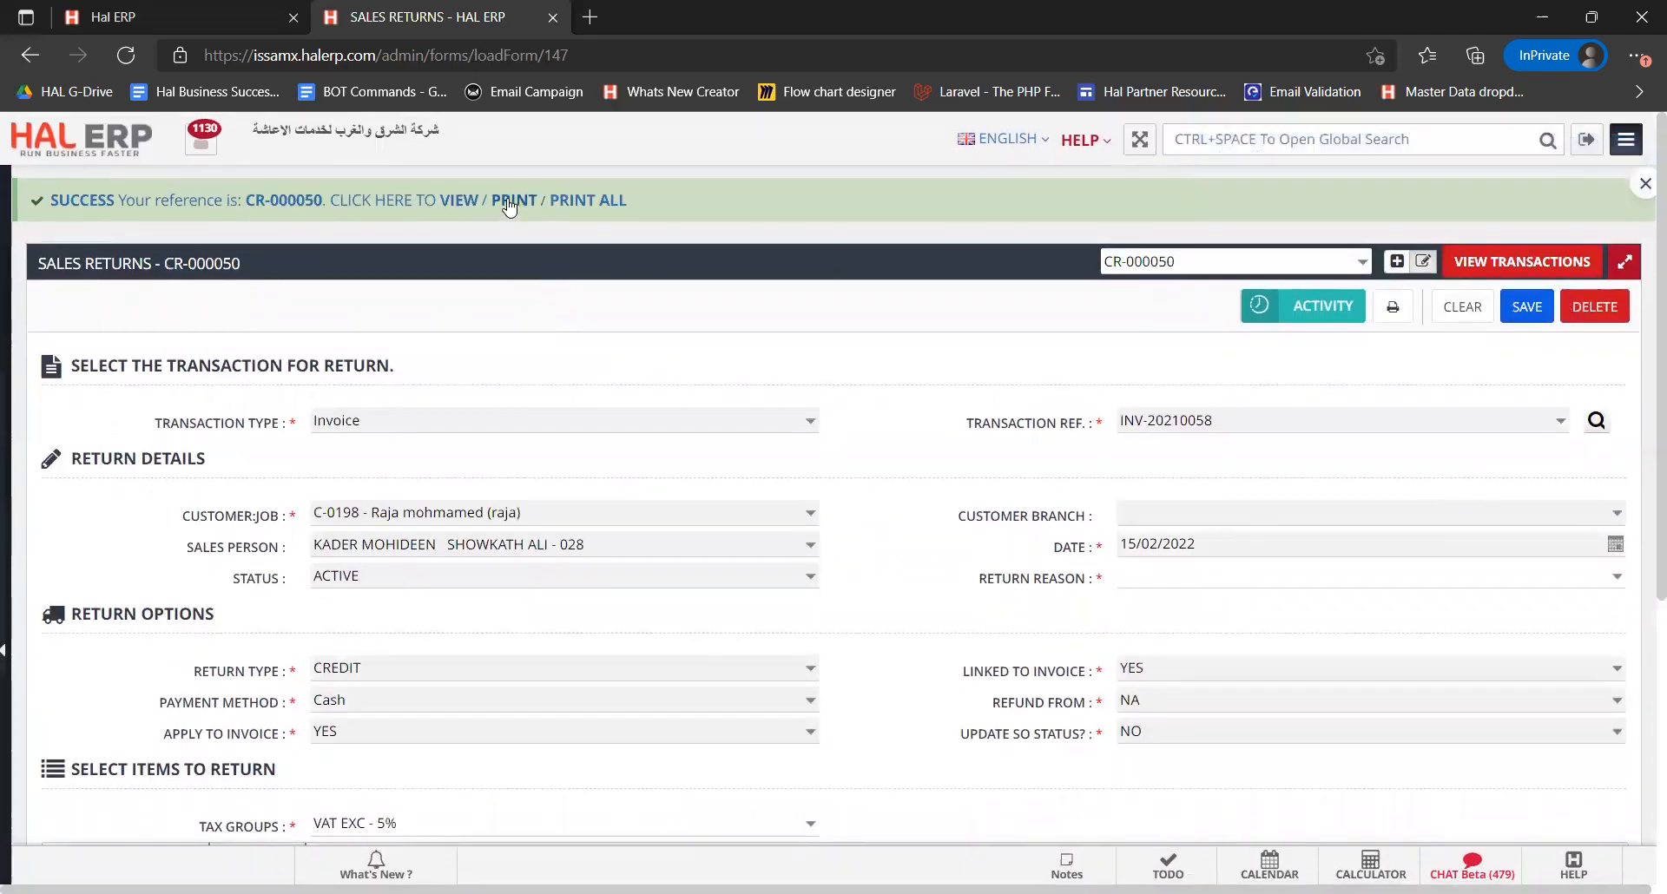
Open the print preview of the saved return and cancel the print dialog
{"action": "left_click", "coordinate": [512, 201]}
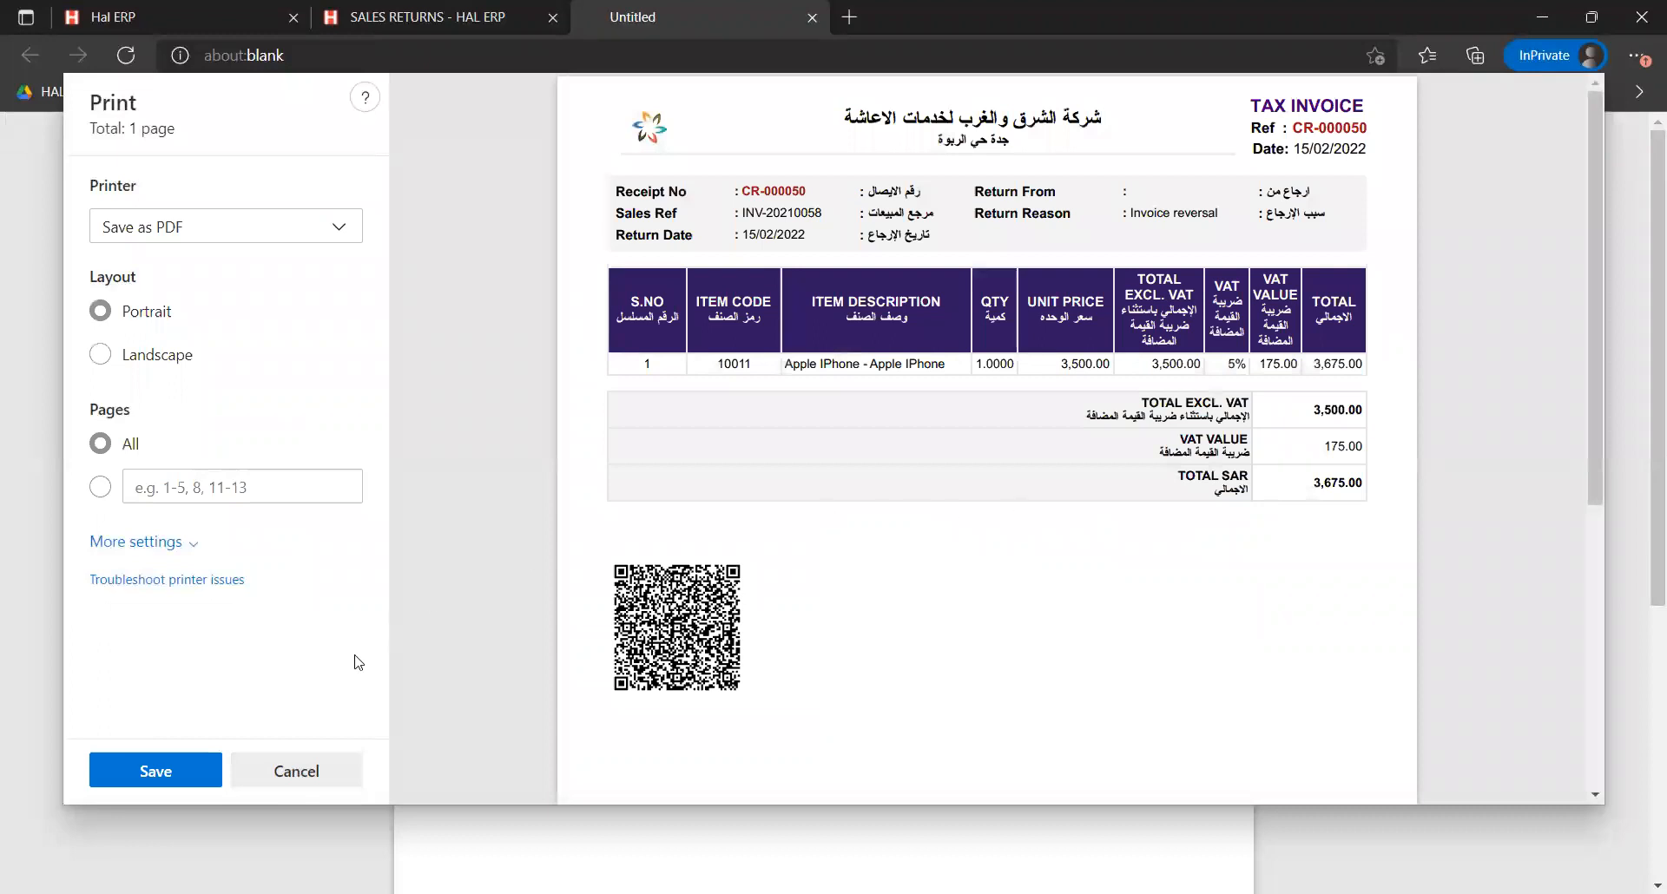
{"action": "left_click", "coordinate": [323, 772]}
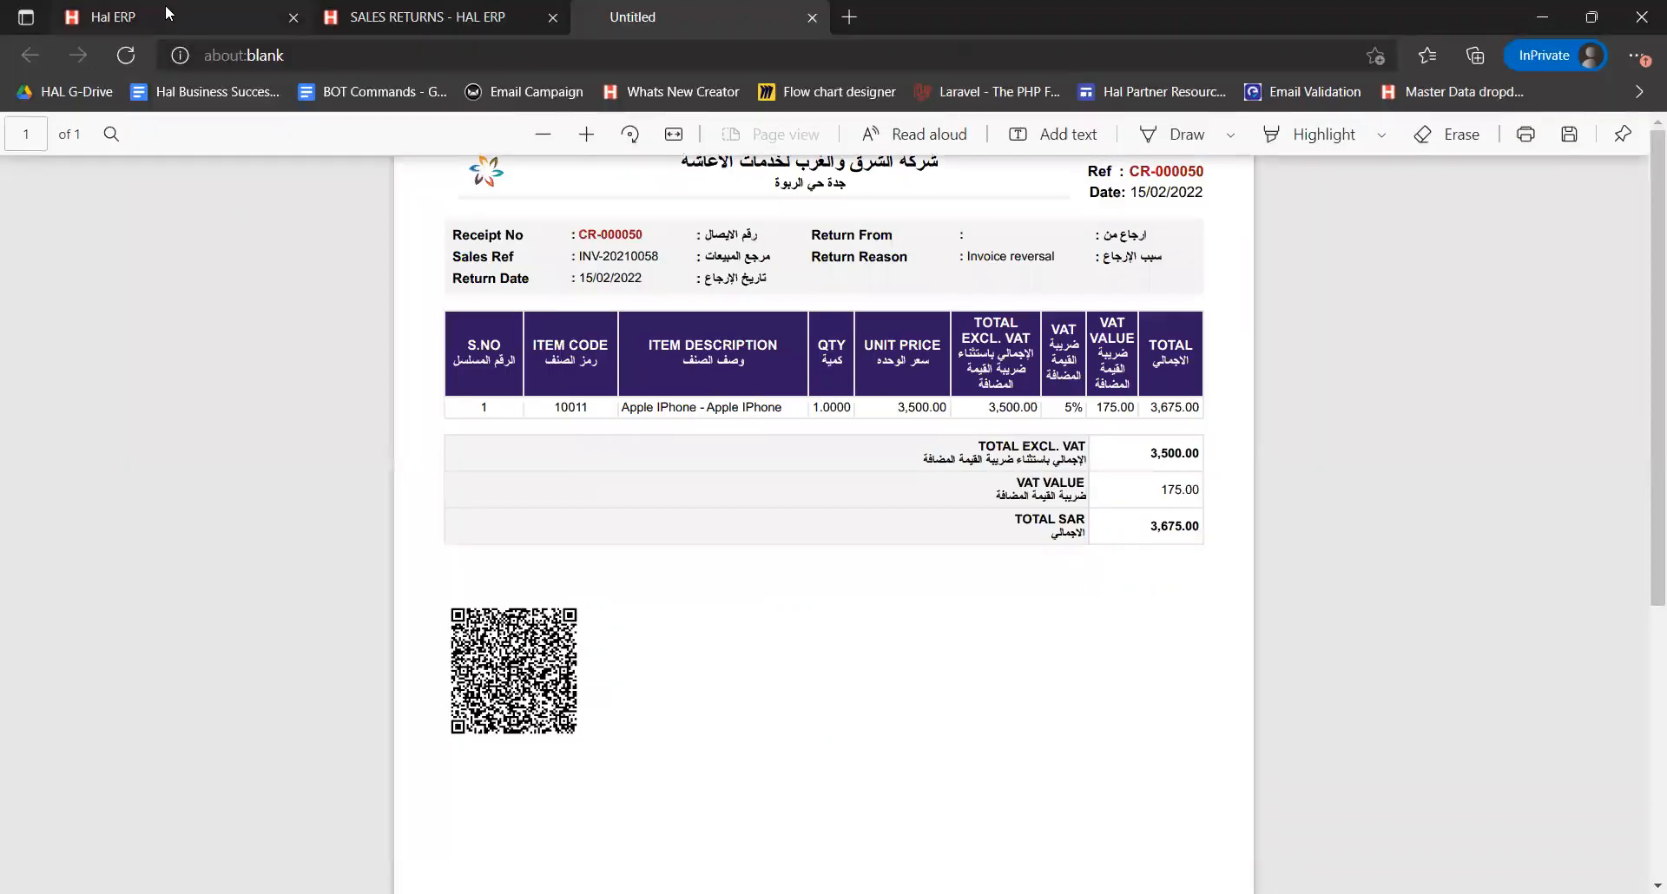
Reload the invoice list and inspect invoice INV-20210058's balance, pay status and returns reference
{"action": "left_click", "coordinate": [167, 13]}
{"action": "left_click", "coordinate": [291, 417]}
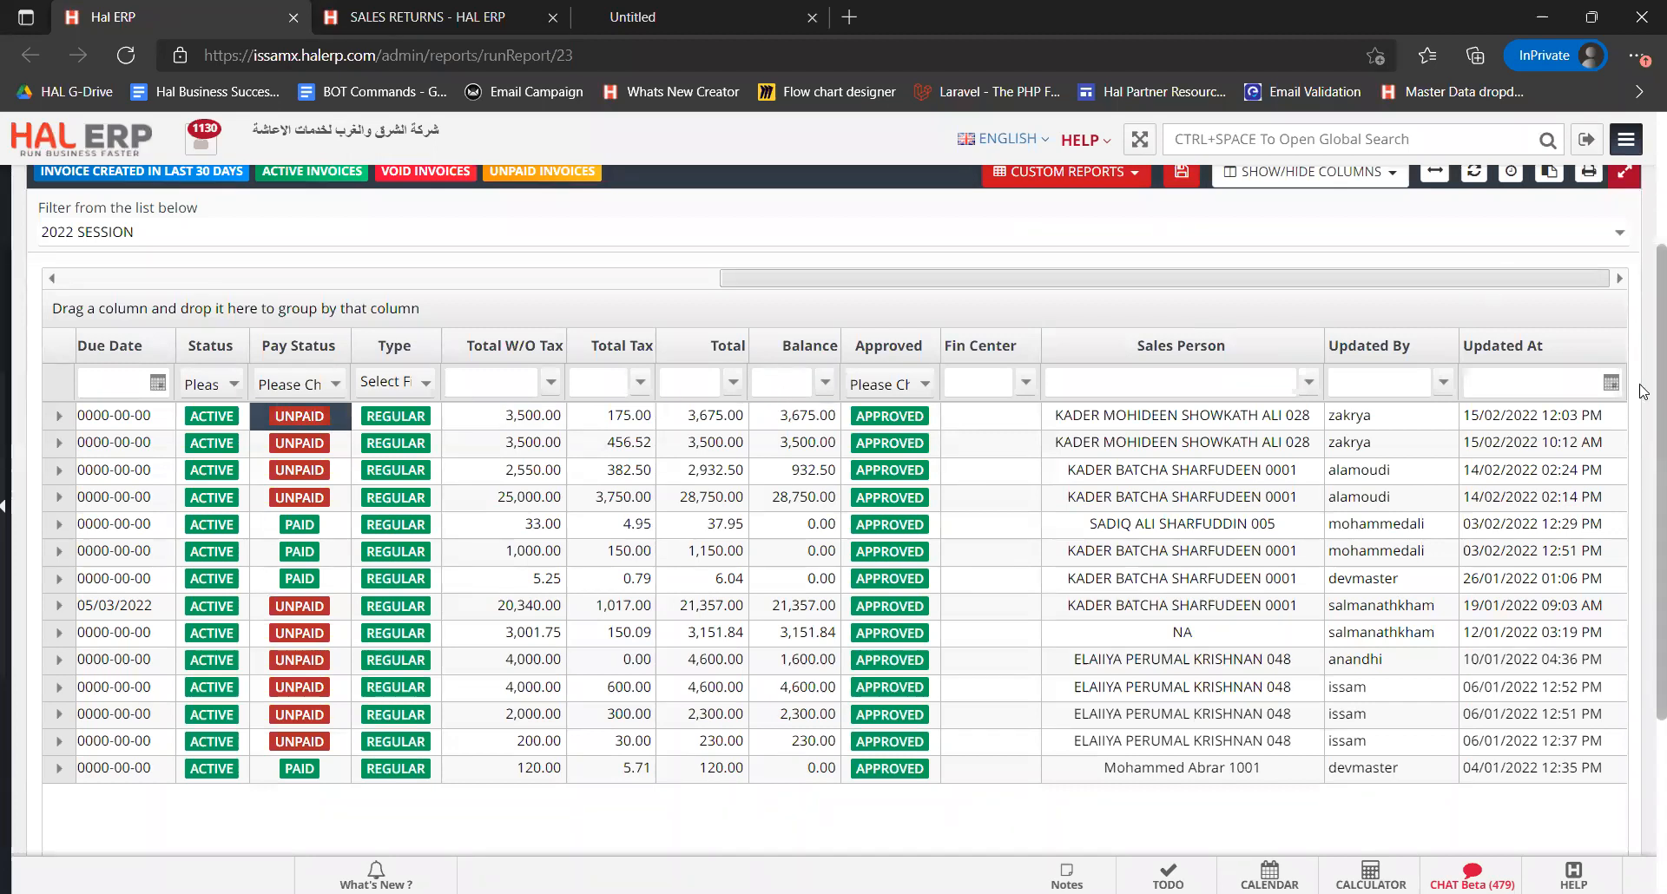
{"action": "scroll", "coordinate": [1644, 382], "scroll_direction": "up", "scroll_amount": 1}
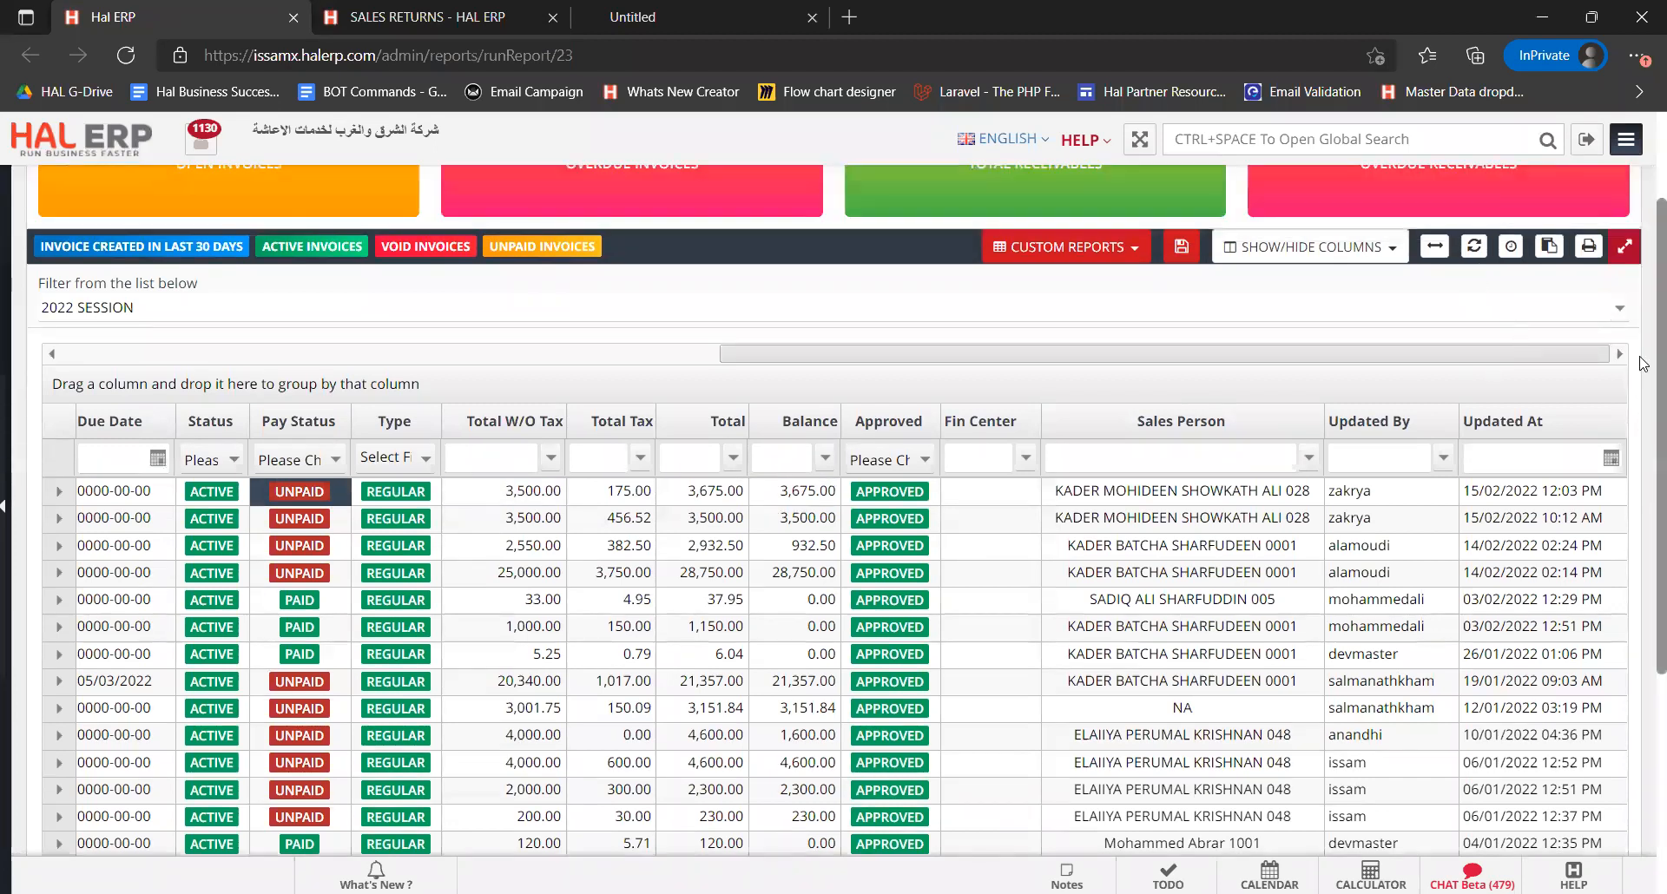
{"action": "scroll", "coordinate": [1048, 240], "scroll_direction": "up", "scroll_amount": 1}
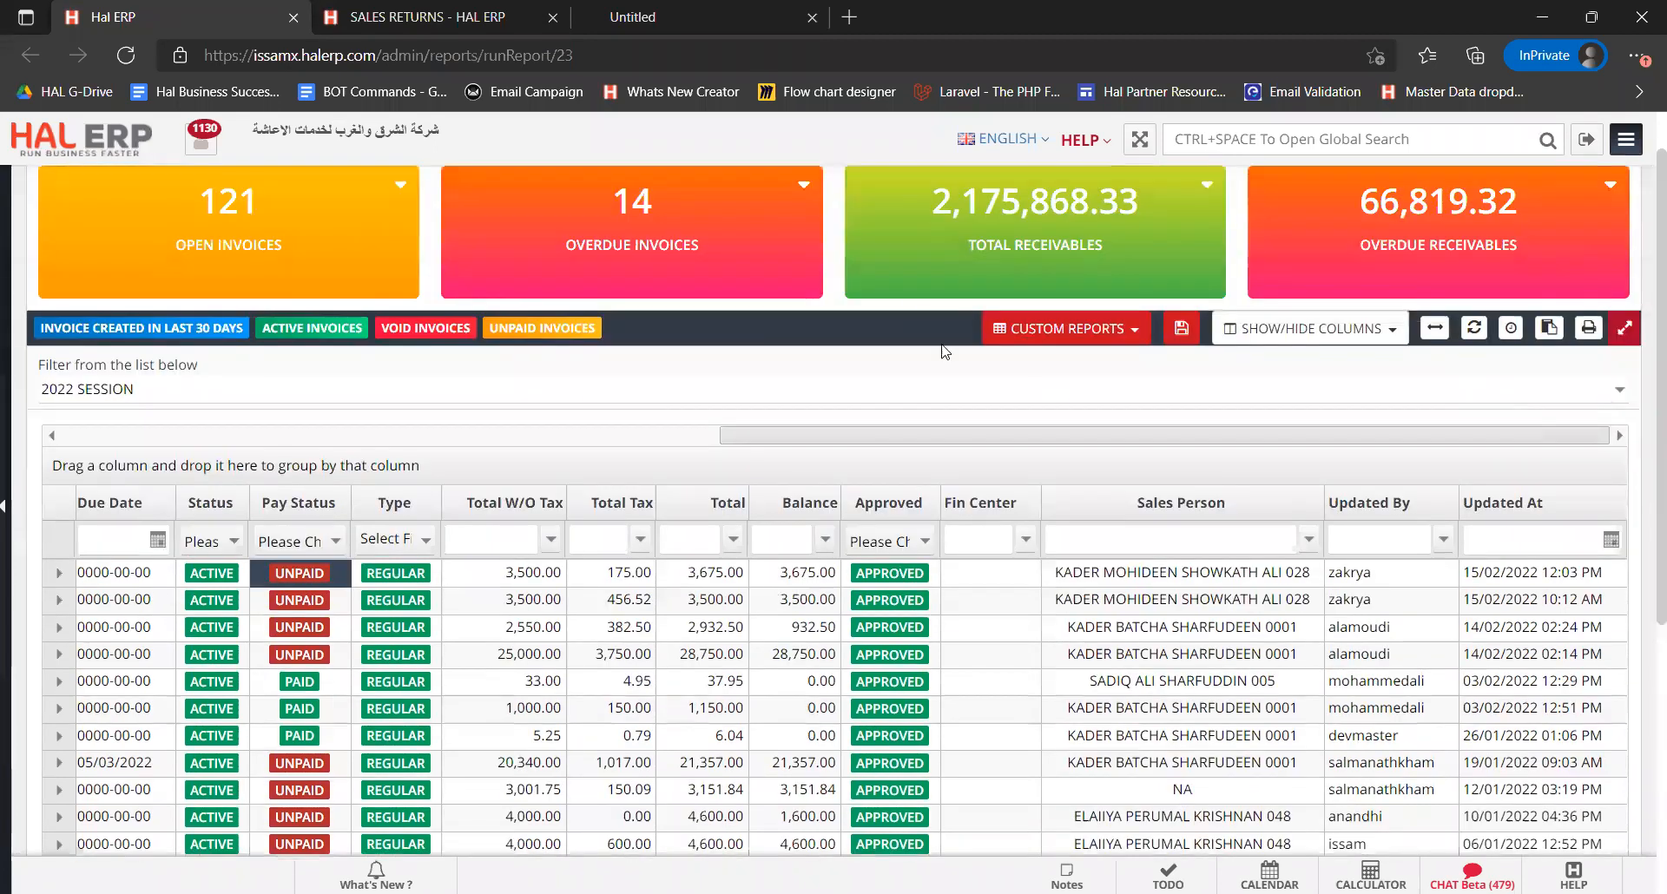
{"action": "left_click", "coordinate": [1473, 328]}
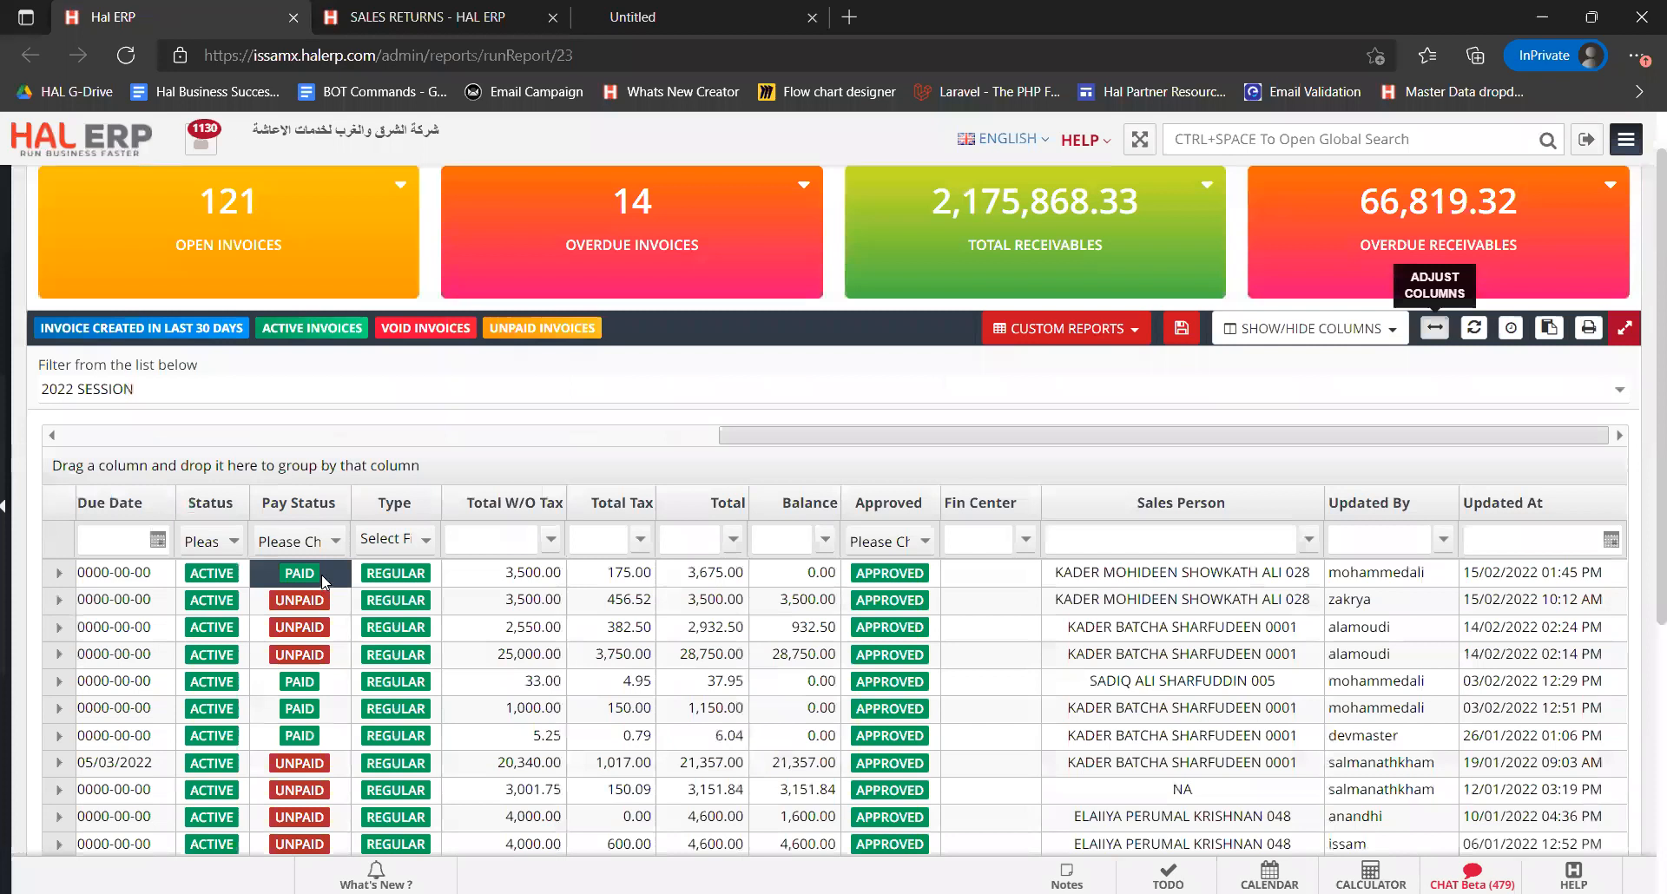
{"action": "left_click", "coordinate": [815, 578]}
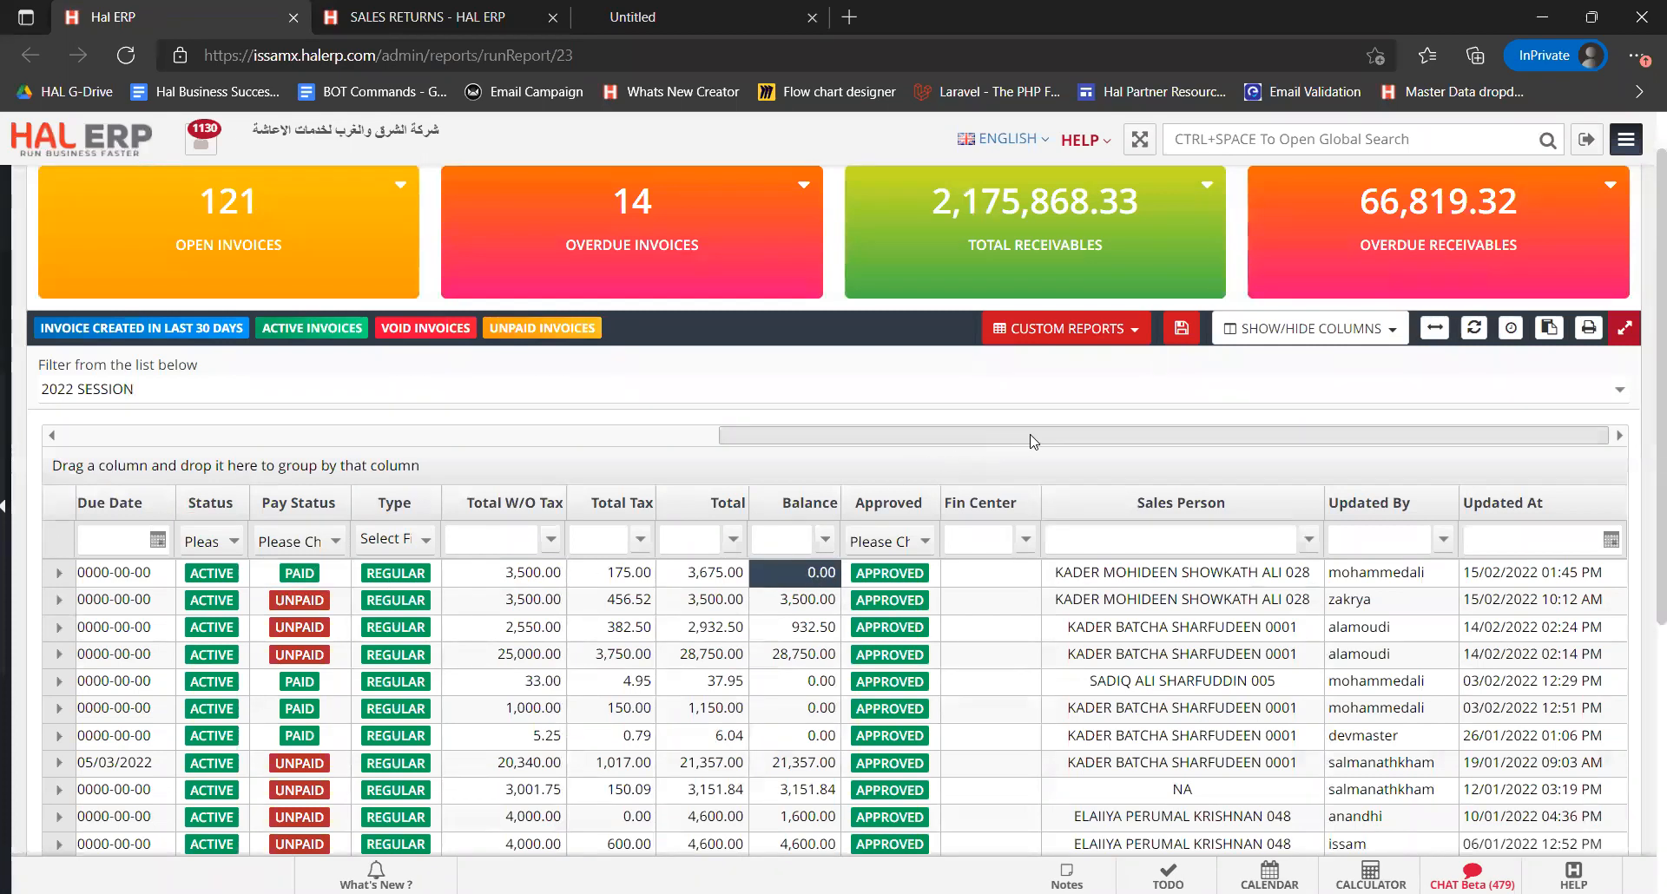
{"action": "left_click_drag", "start_coordinate": [1204, 437], "coordinate": [336, 450]}
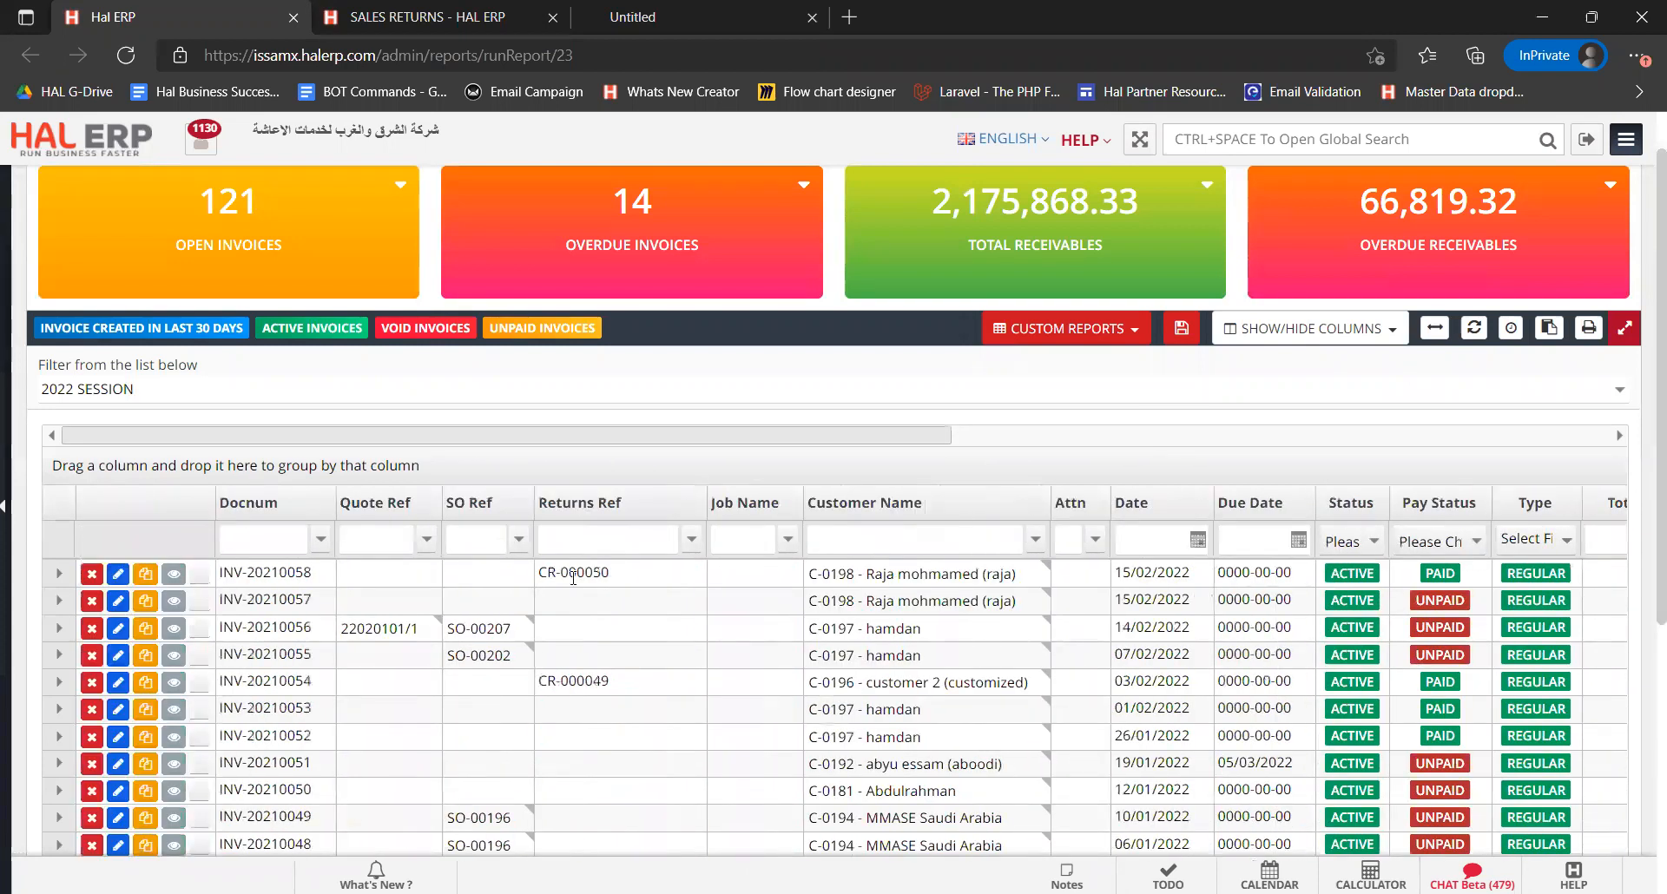
{"action": "left_click", "coordinate": [622, 582]}
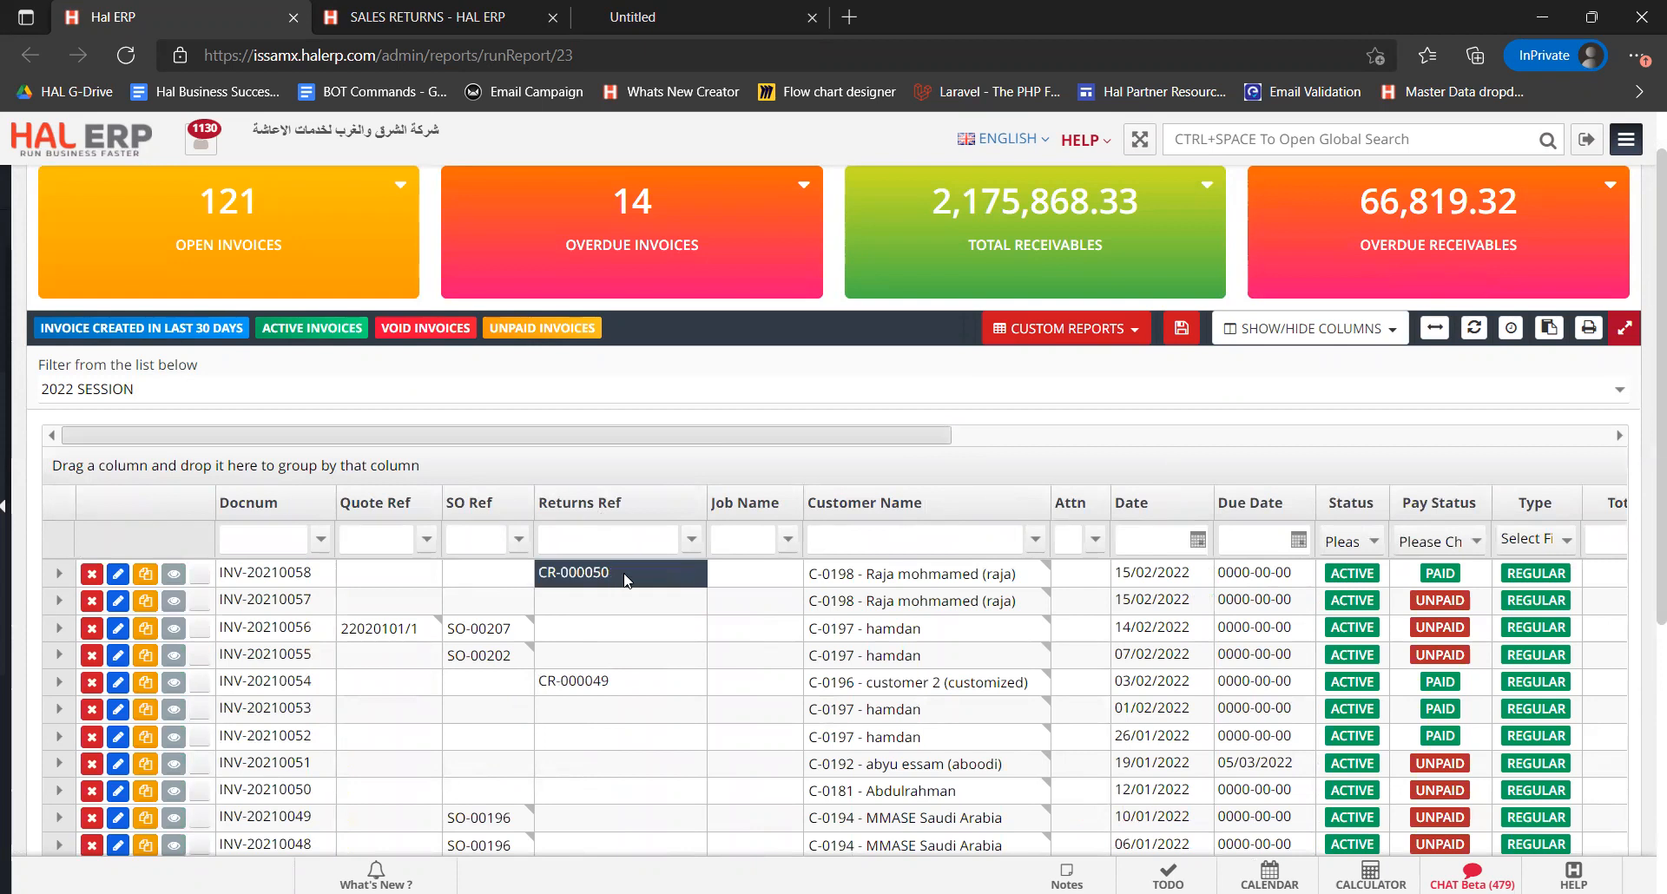
Copy invoice INV-20210058 into a new invoice and review the copied items and totals
{"action": "left_click", "coordinate": [146, 575]}
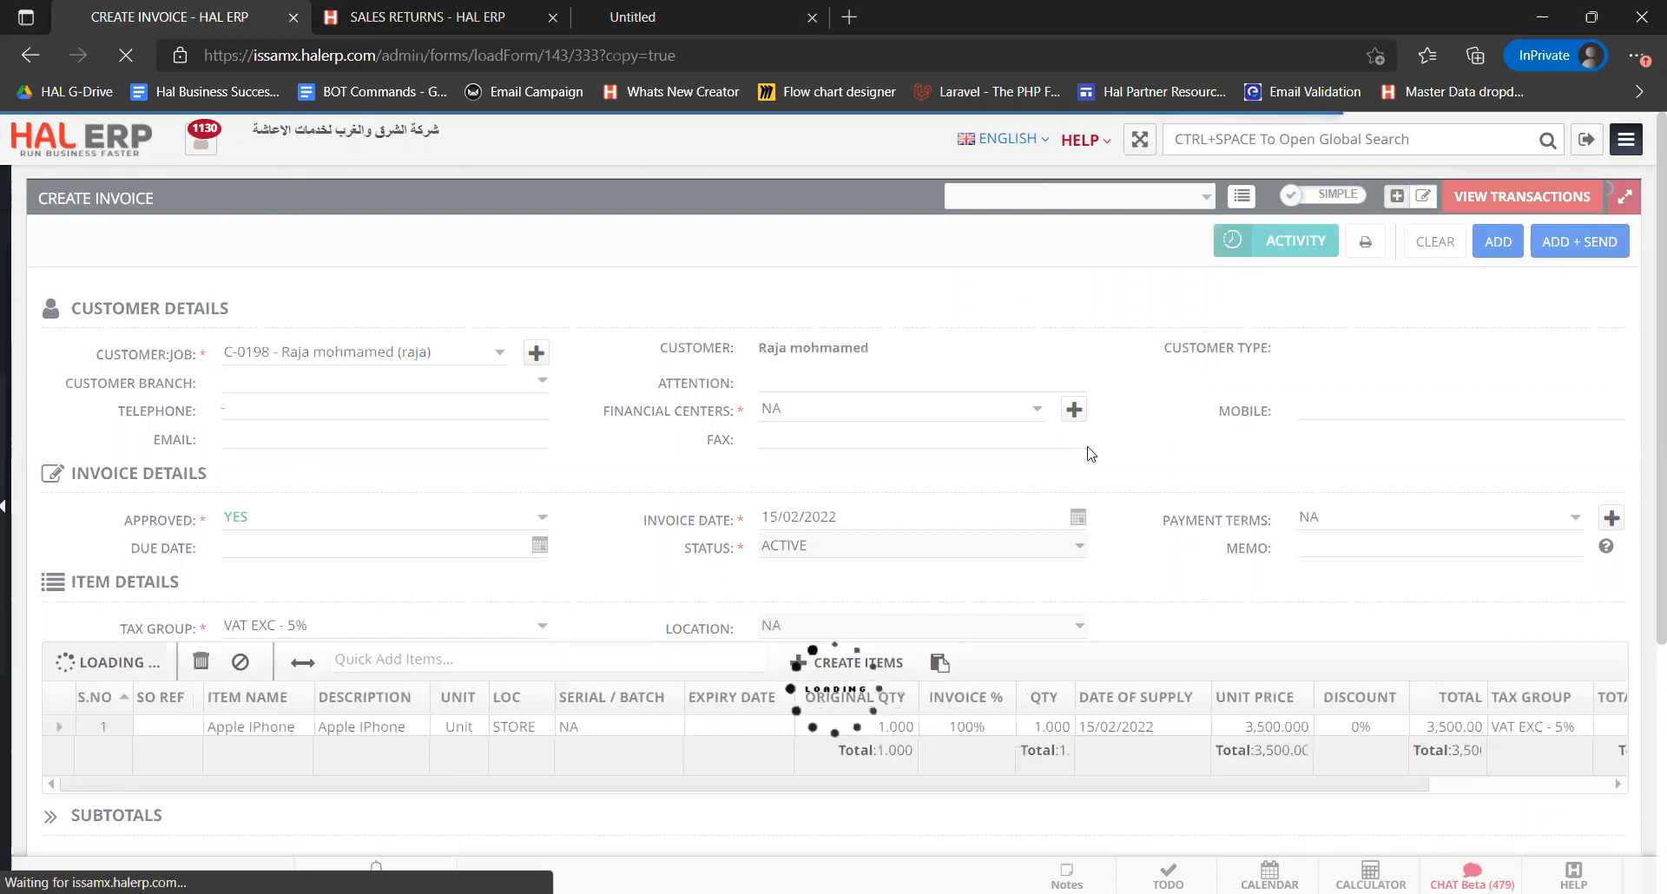
{"action": "scroll", "coordinate": [1089, 449], "scroll_direction": "down", "scroll_amount": 3}
{"action": "scroll", "coordinate": [1088, 452], "scroll_direction": "right", "scroll_amount": 3}
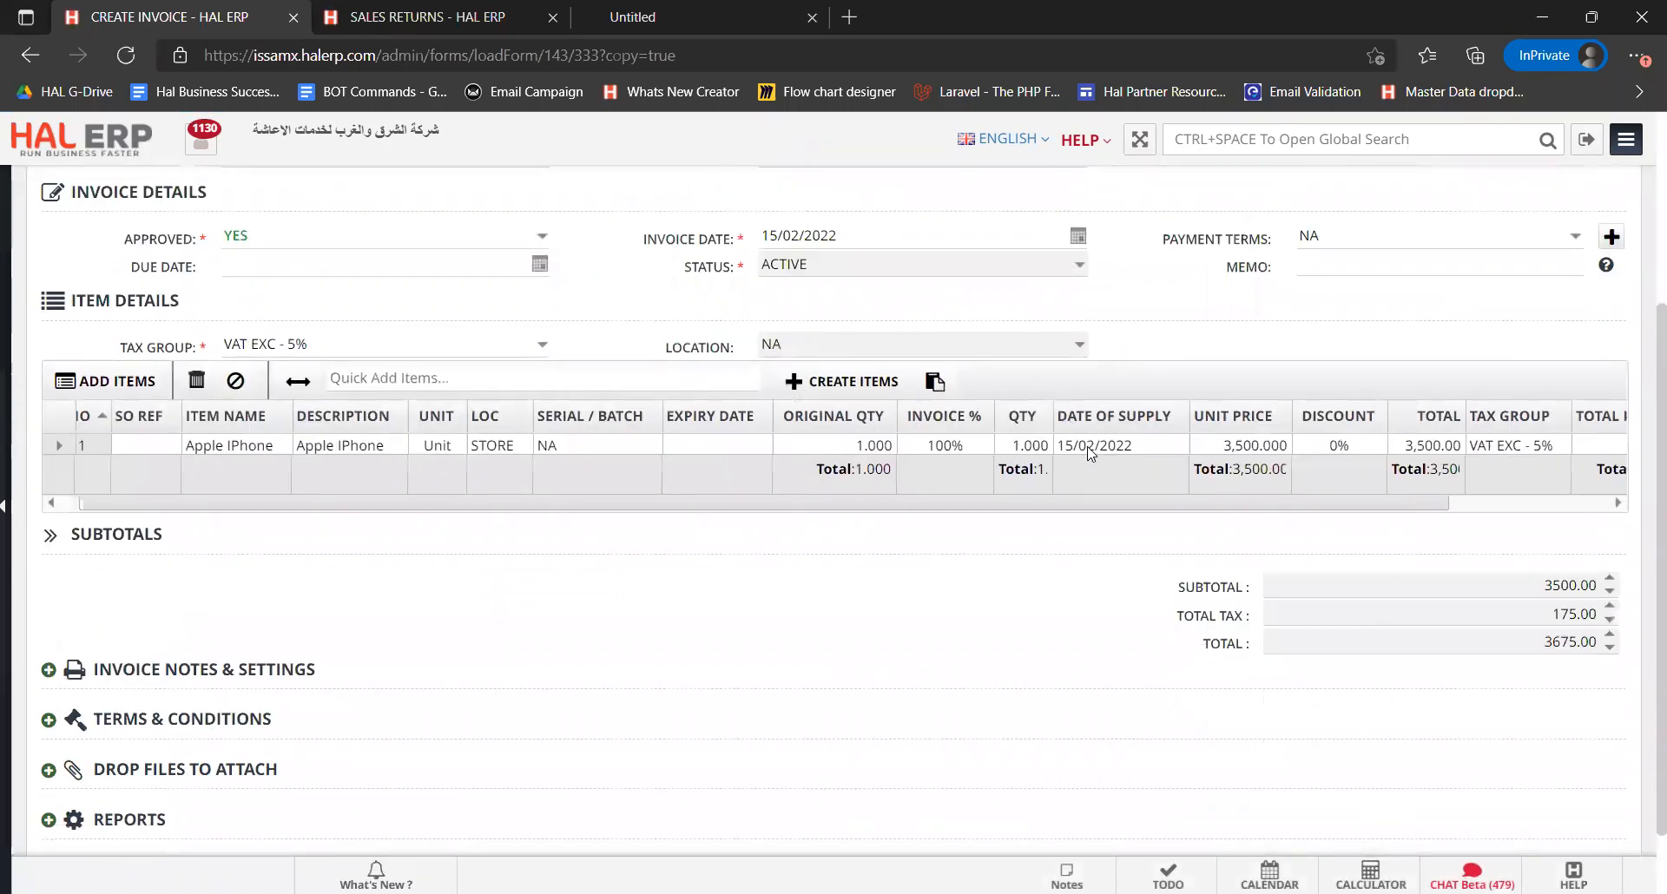
{"action": "scroll", "coordinate": [642, 179], "scroll_direction": "down", "scroll_amount": 1}
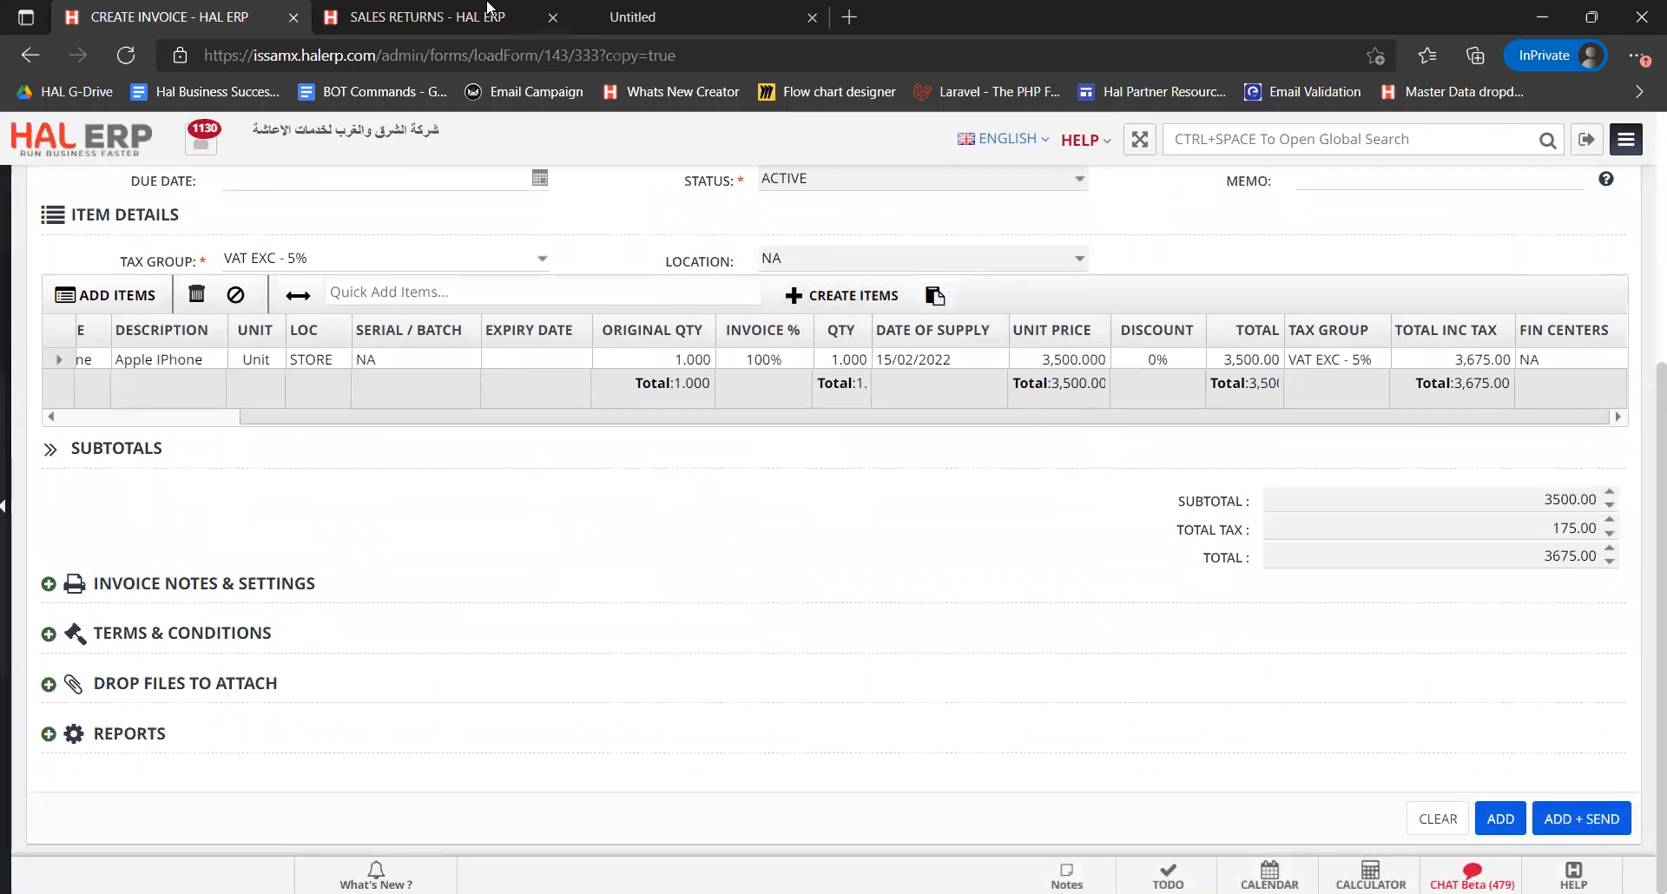
{"action": "left_click", "coordinate": [487, 14]}
{"action": "left_click", "coordinate": [261, 16]}
{"action": "scroll", "coordinate": [691, 532], "scroll_direction": "up", "scroll_amount": 3}
{"action": "scroll", "coordinate": [692, 532], "scroll_direction": "left", "scroll_amount": 2}
{"action": "scroll", "coordinate": [693, 533], "scroll_direction": "up", "scroll_amount": 1}
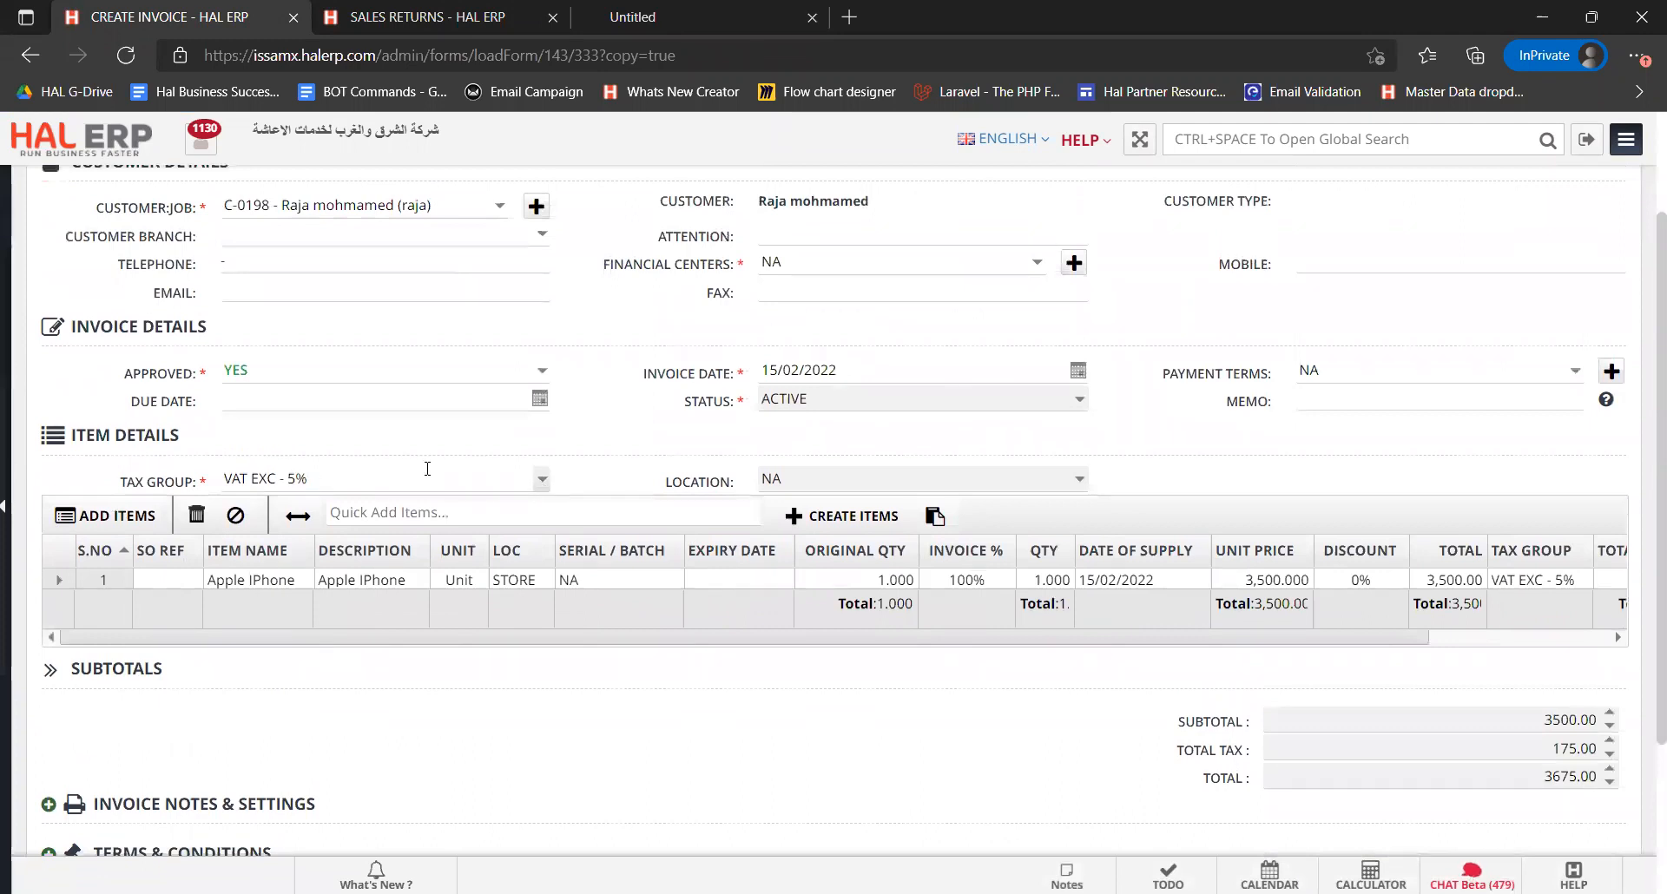
Set the new invoice's tax group to VAT EXC - 15%
{"action": "left_click", "coordinate": [541, 480]}
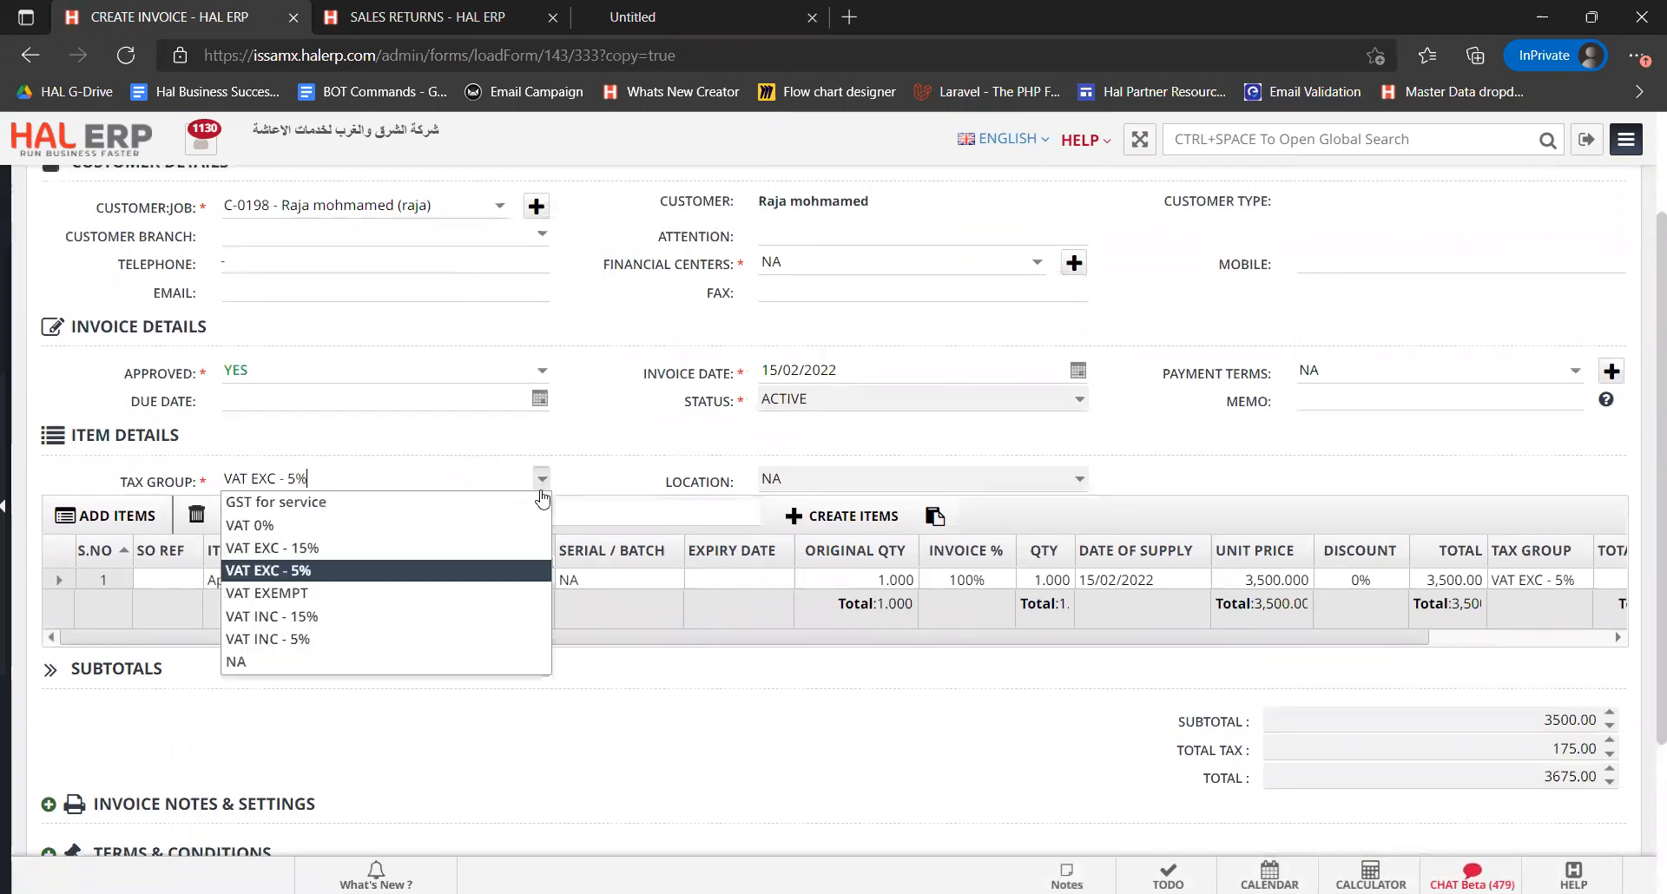
{"action": "left_click", "coordinate": [508, 549]}
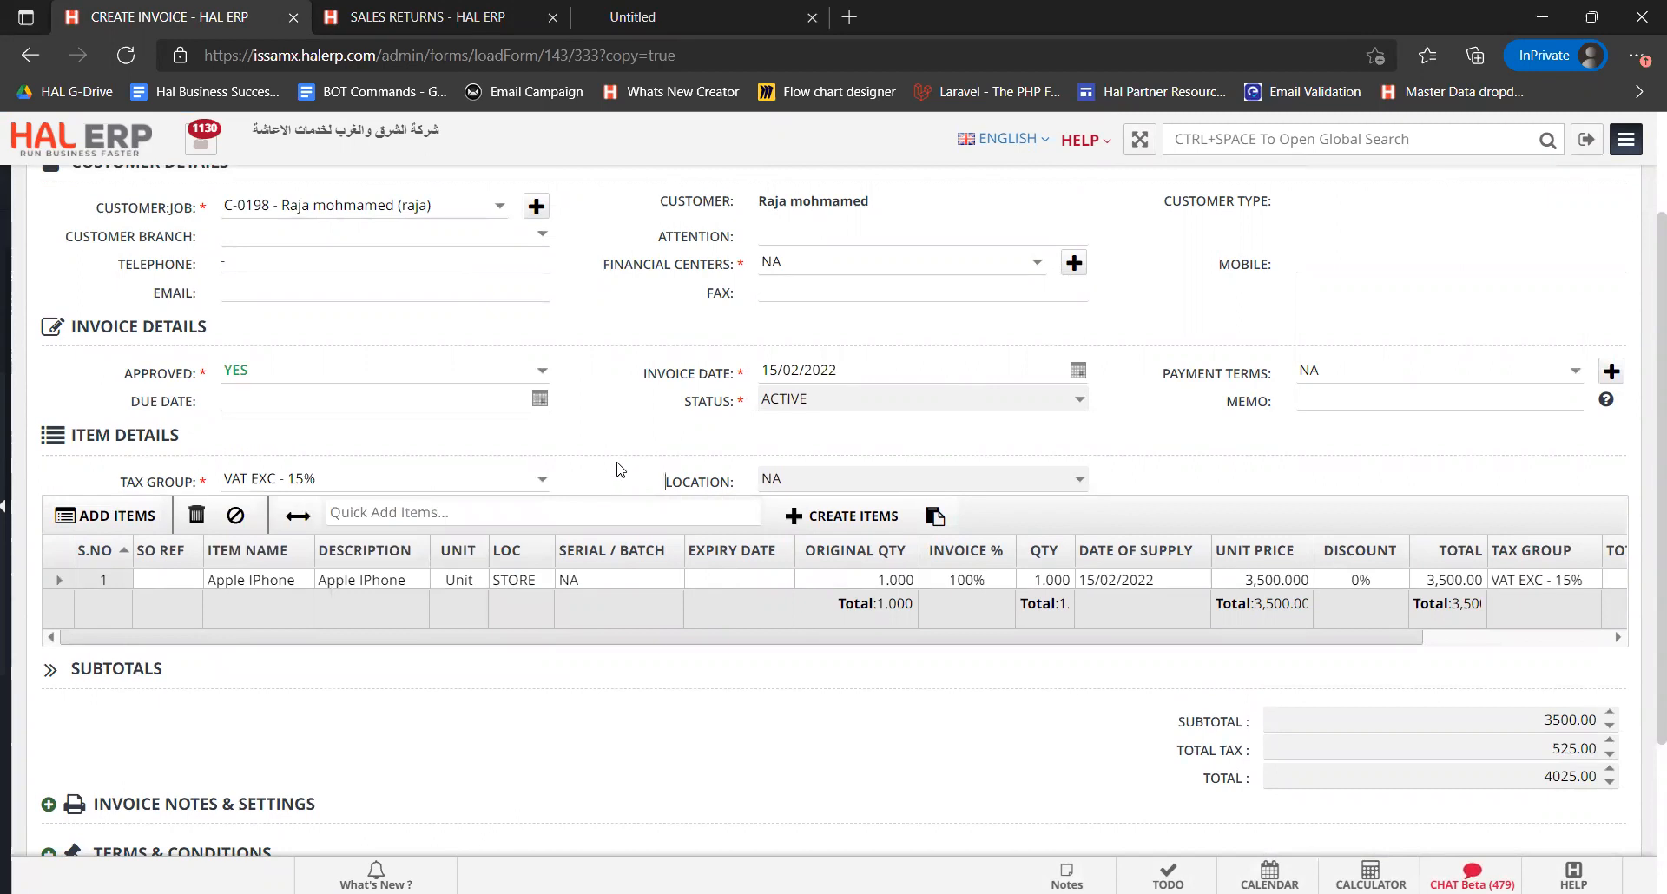
{"action": "scroll", "coordinate": [618, 469], "scroll_direction": "down", "scroll_amount": 3}
{"action": "scroll", "coordinate": [956, 524], "scroll_direction": "up", "scroll_amount": 5}
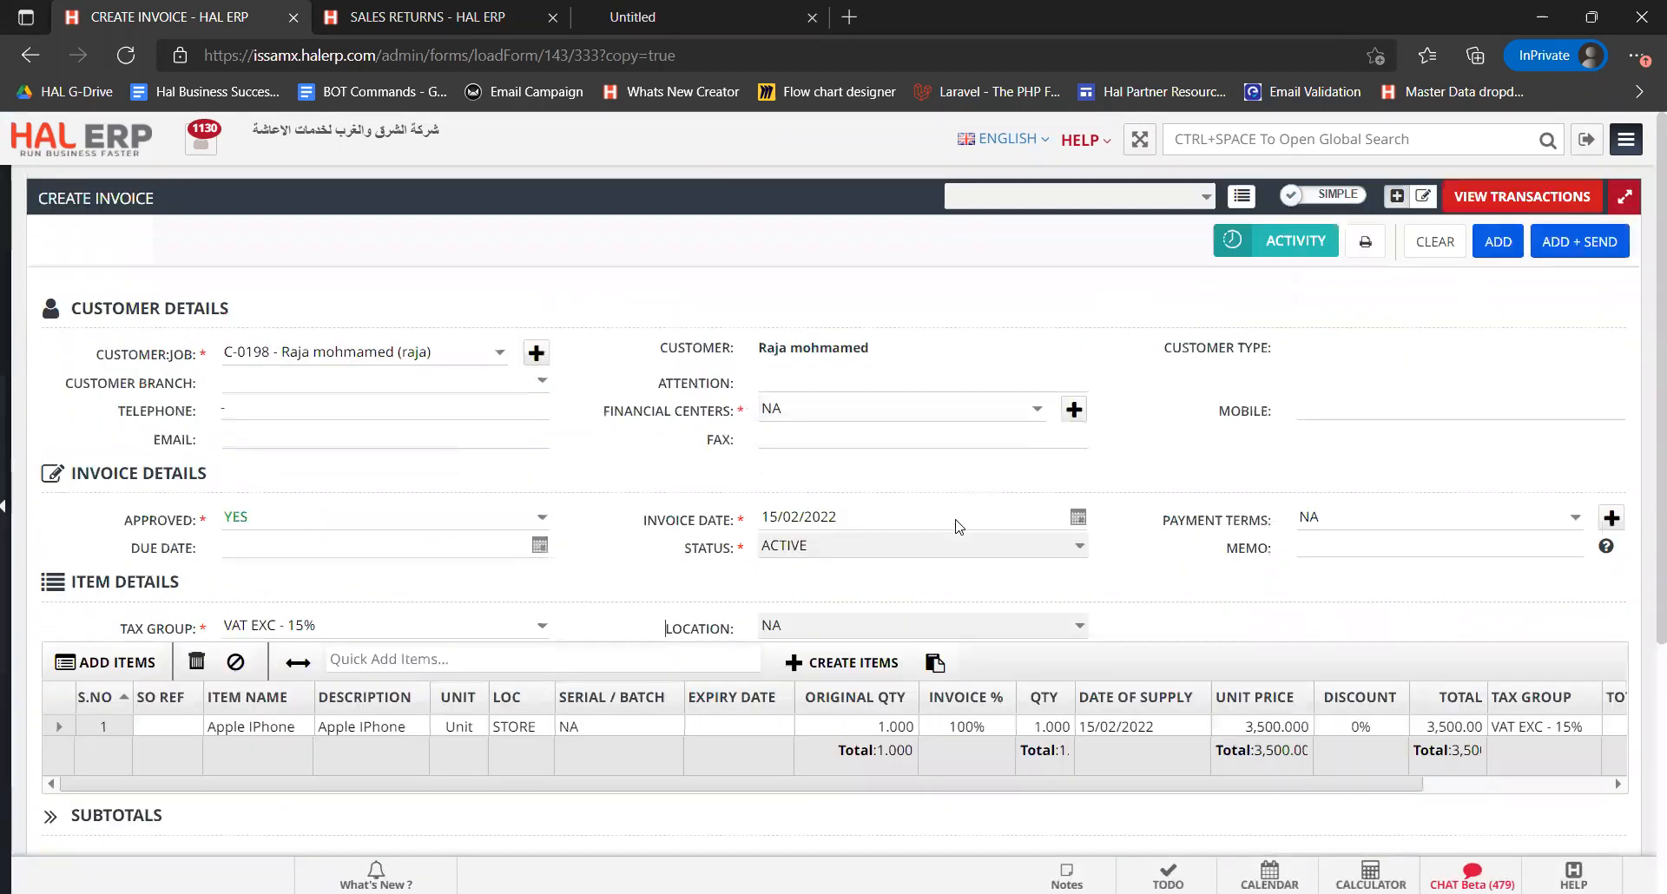